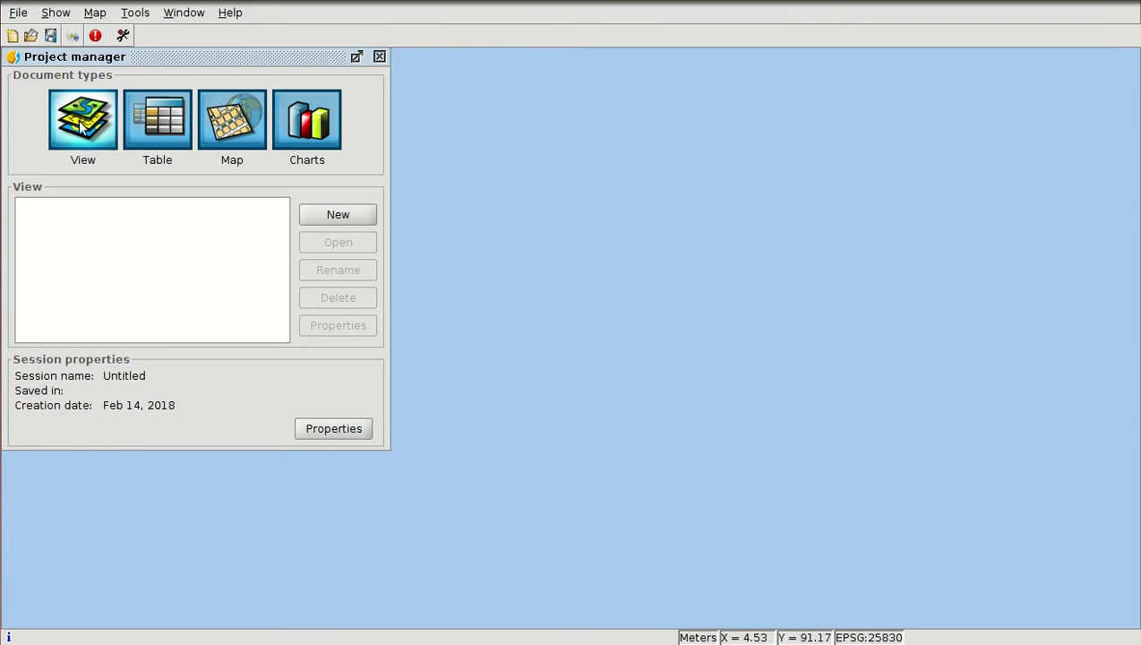
Create a new view, set its projection to EPSG:4326 (WGS 84), and maximize the view window.
click(328, 222)
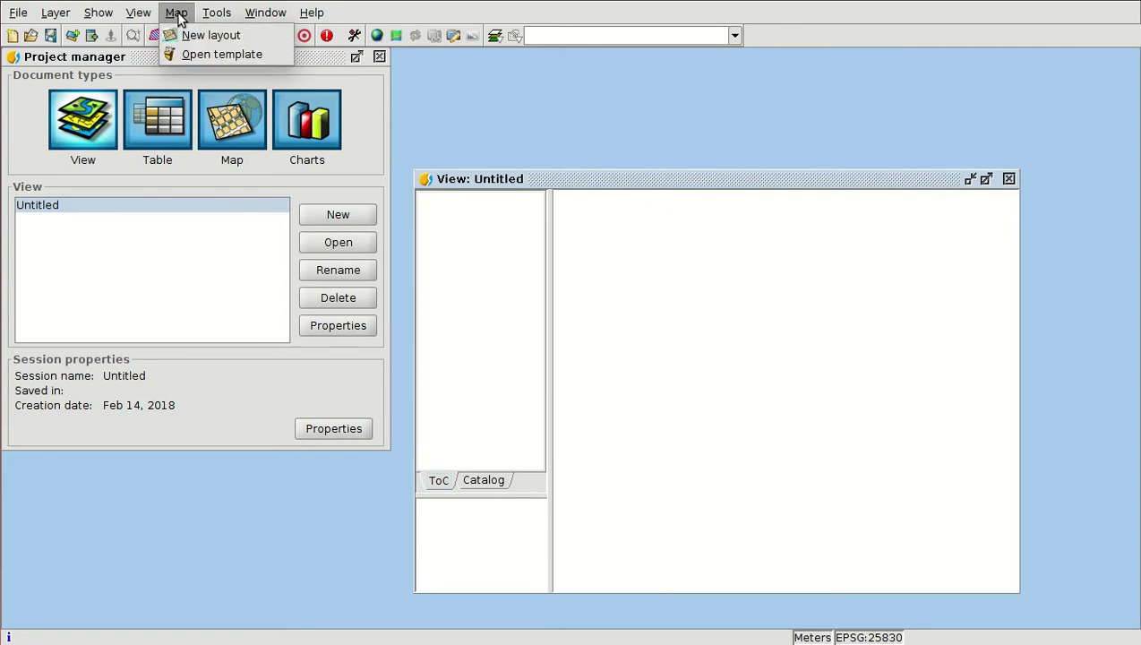
click(137, 12)
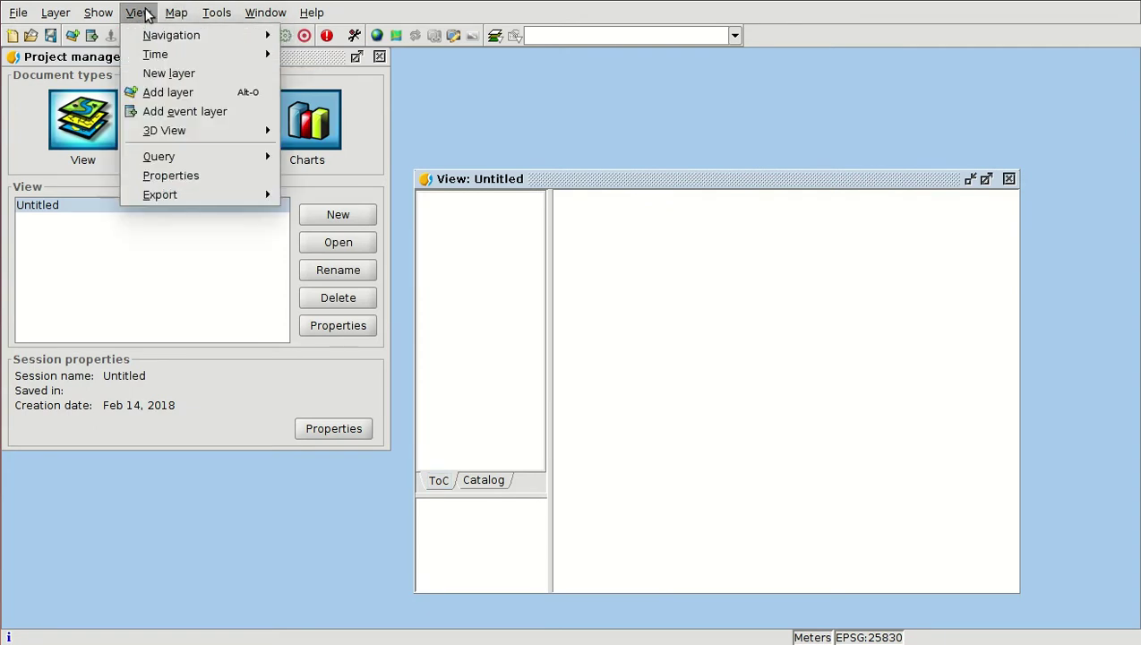
click(164, 176)
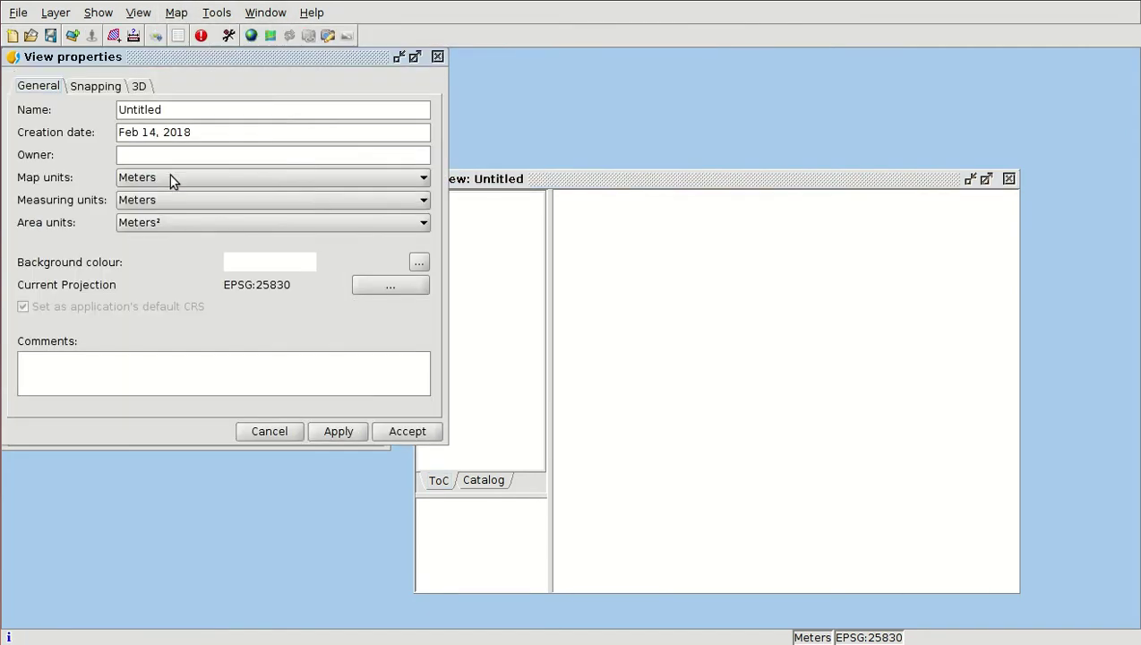
click(387, 288)
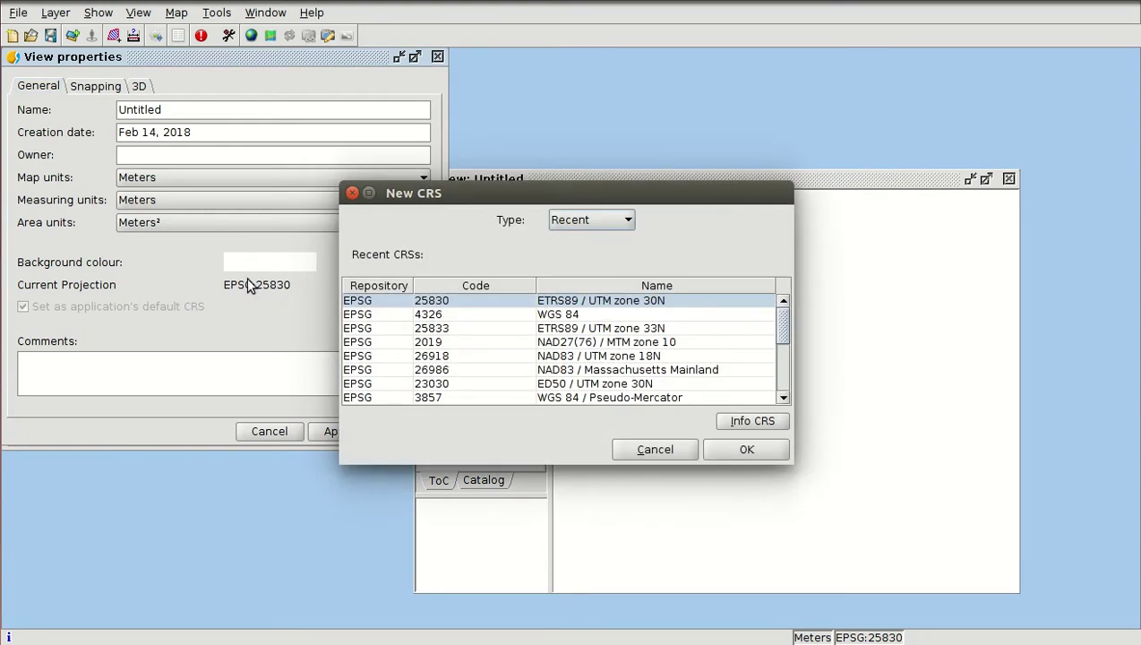
click(442, 316)
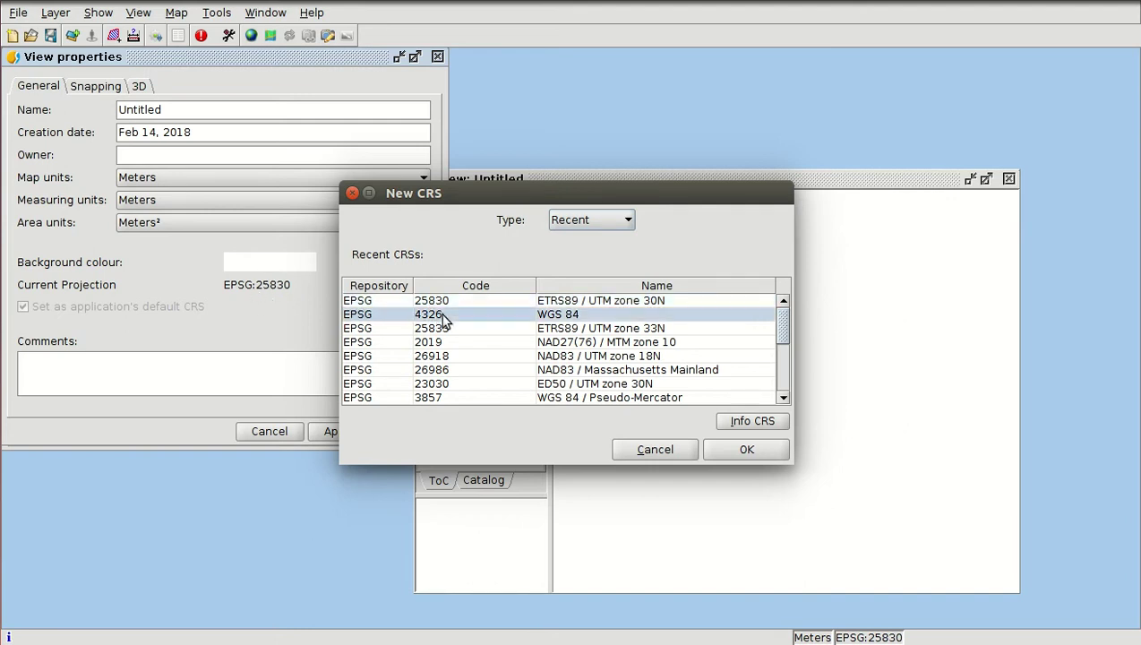
click(580, 222)
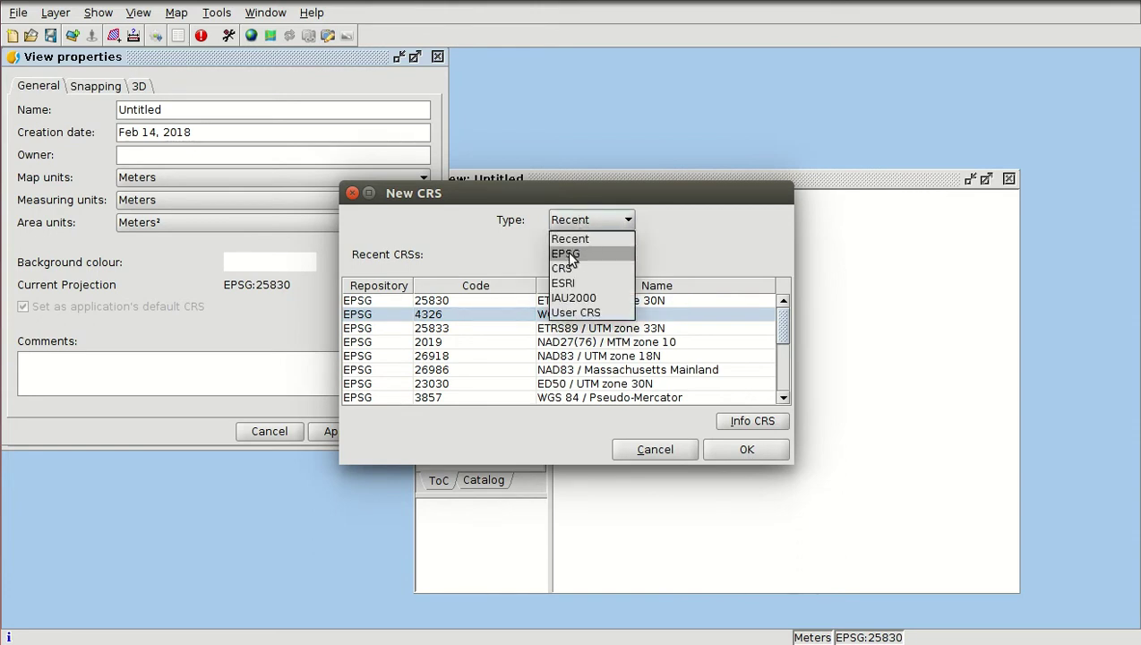
click(570, 234)
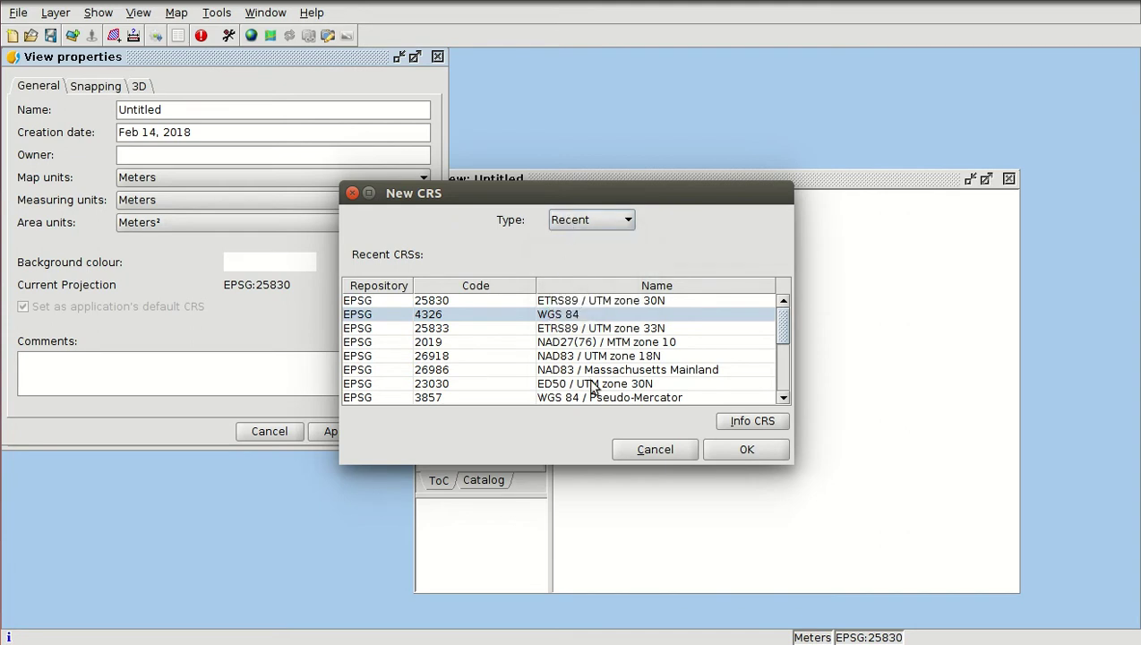
click(746, 449)
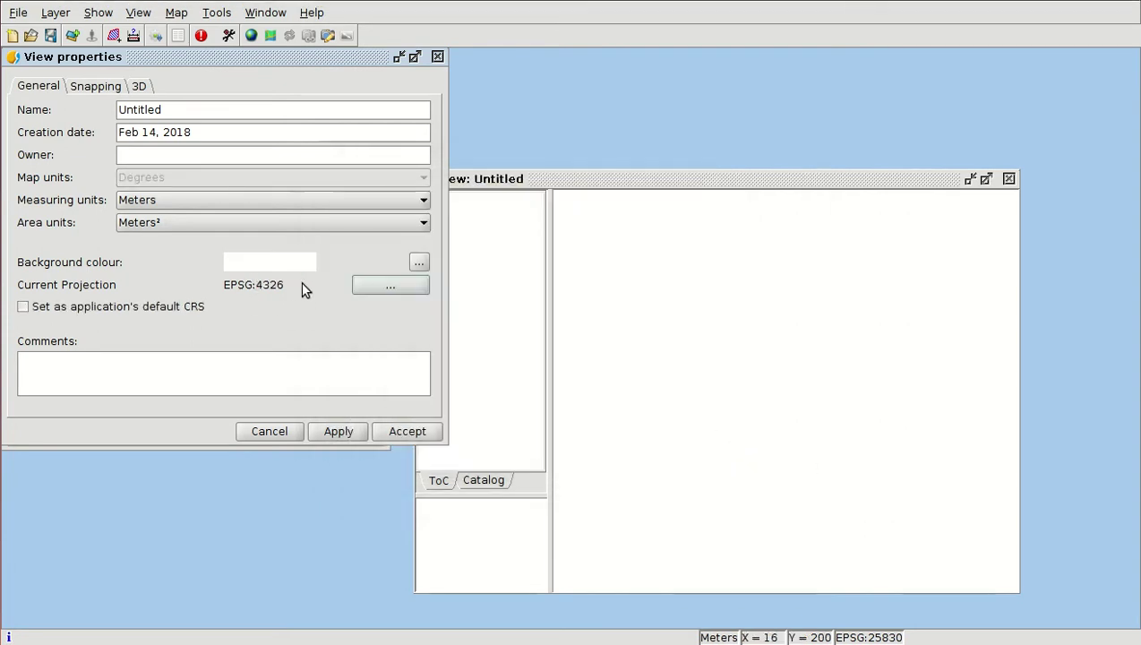
click(408, 431)
double_click(588, 182)
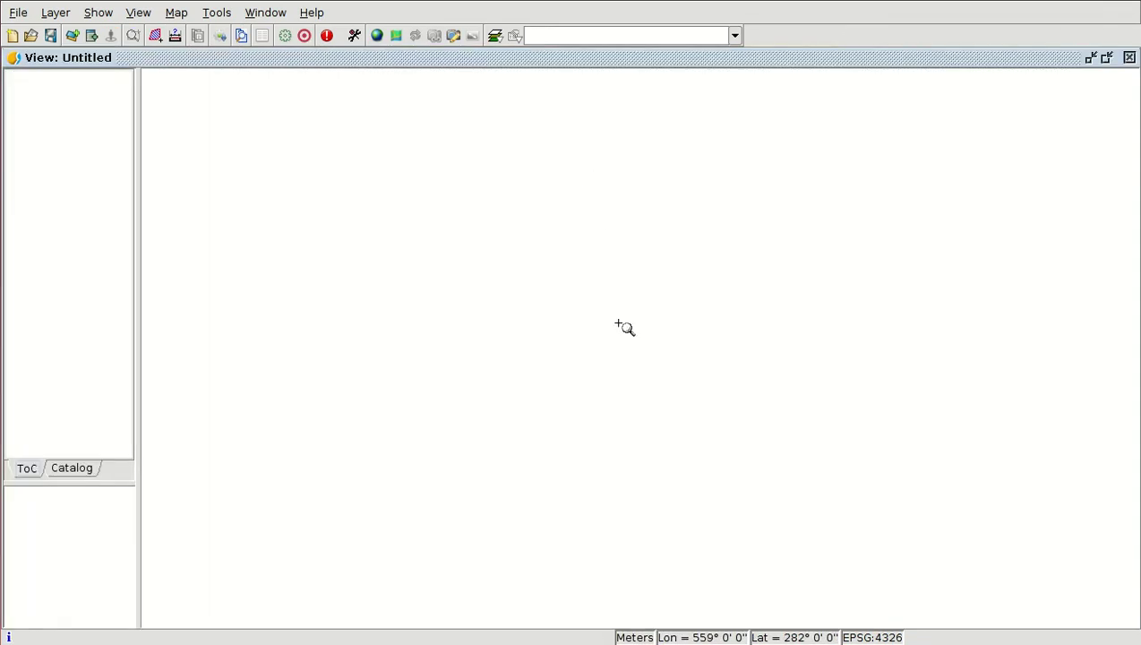
Add Italy_DEM.tif and Italy_roads_4326.shp from the Module_15 folder to the view, loading the raster normally instead of tiled.
click(73, 33)
click(750, 130)
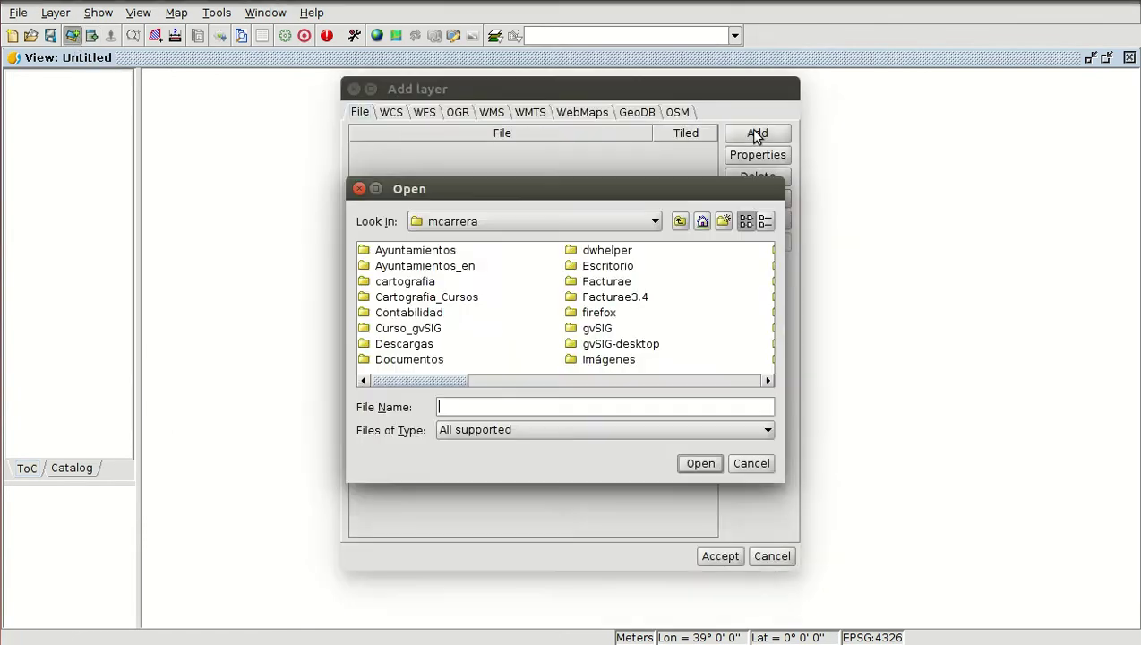
double_click(407, 266)
double_click(403, 252)
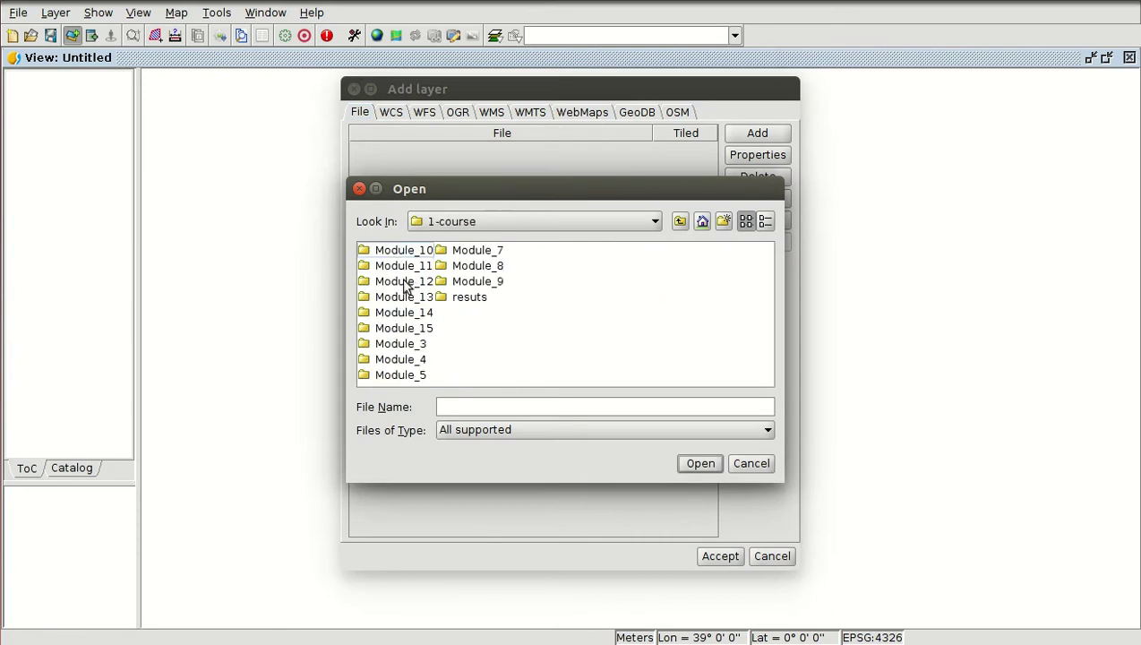
double_click(397, 329)
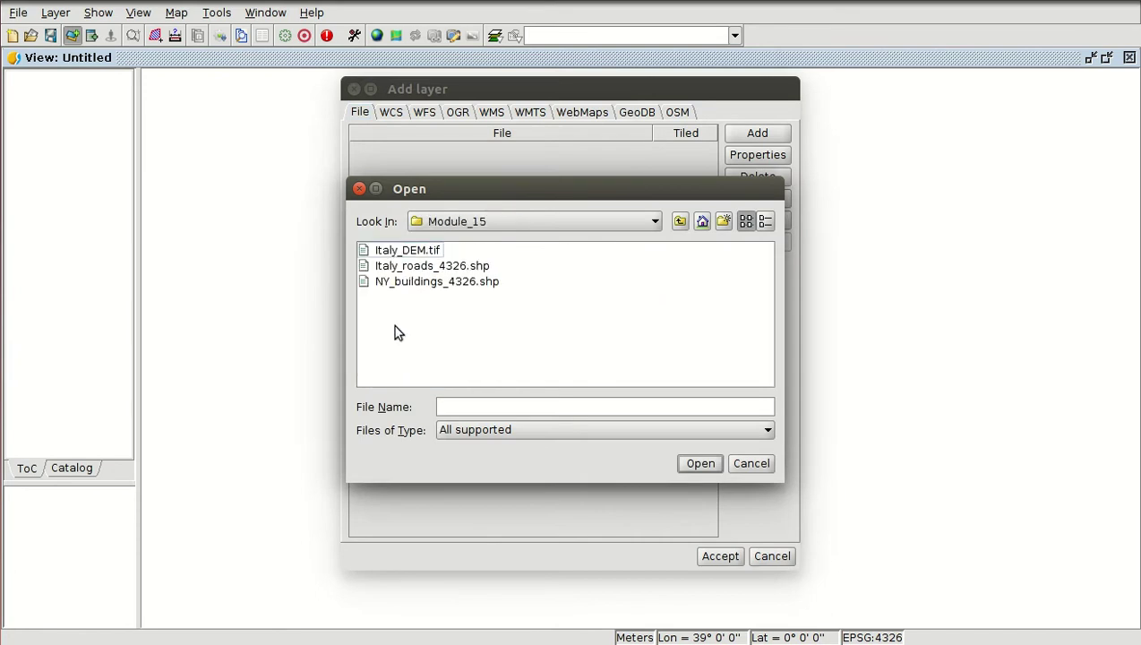
click(421, 255)
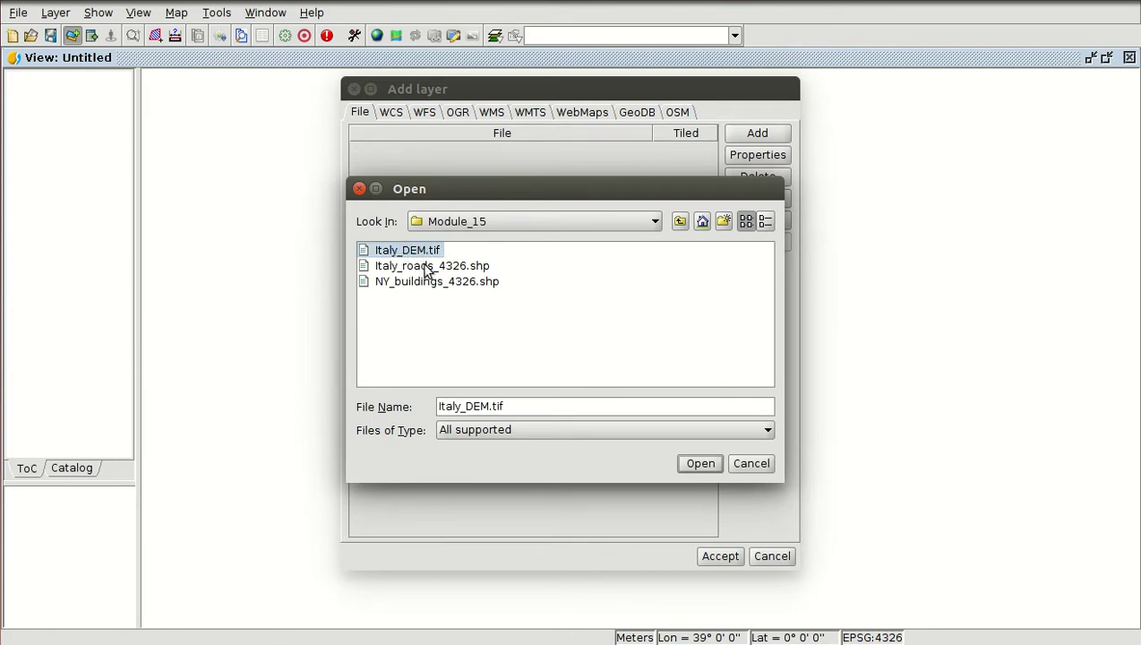
ctrl+click(430, 268)
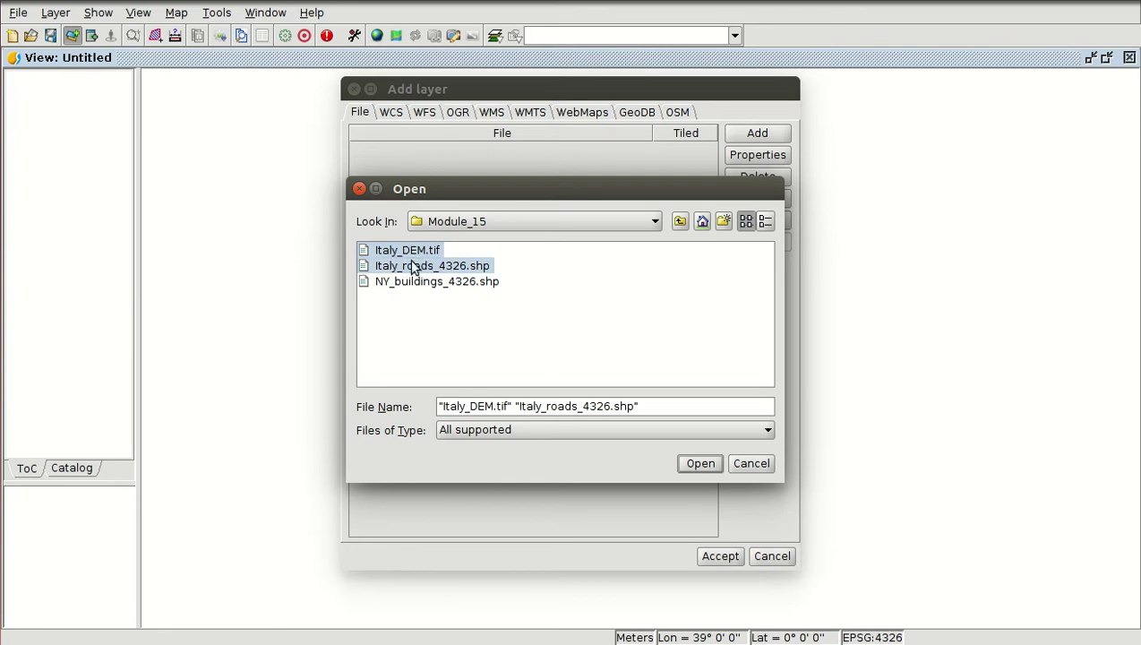
click(701, 463)
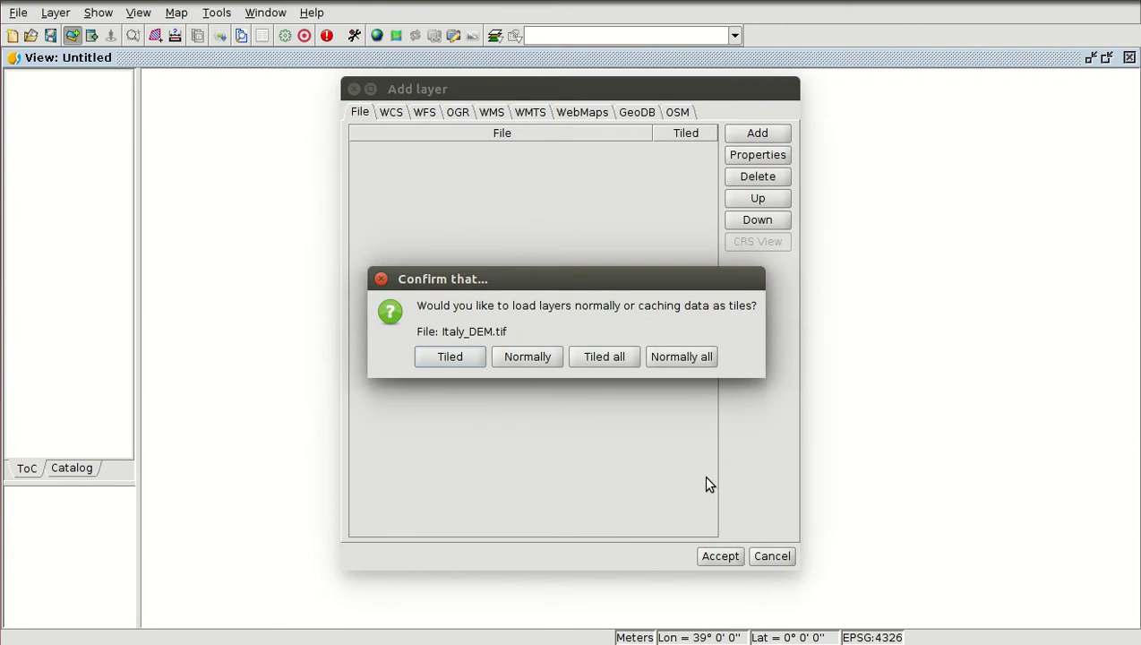
click(527, 357)
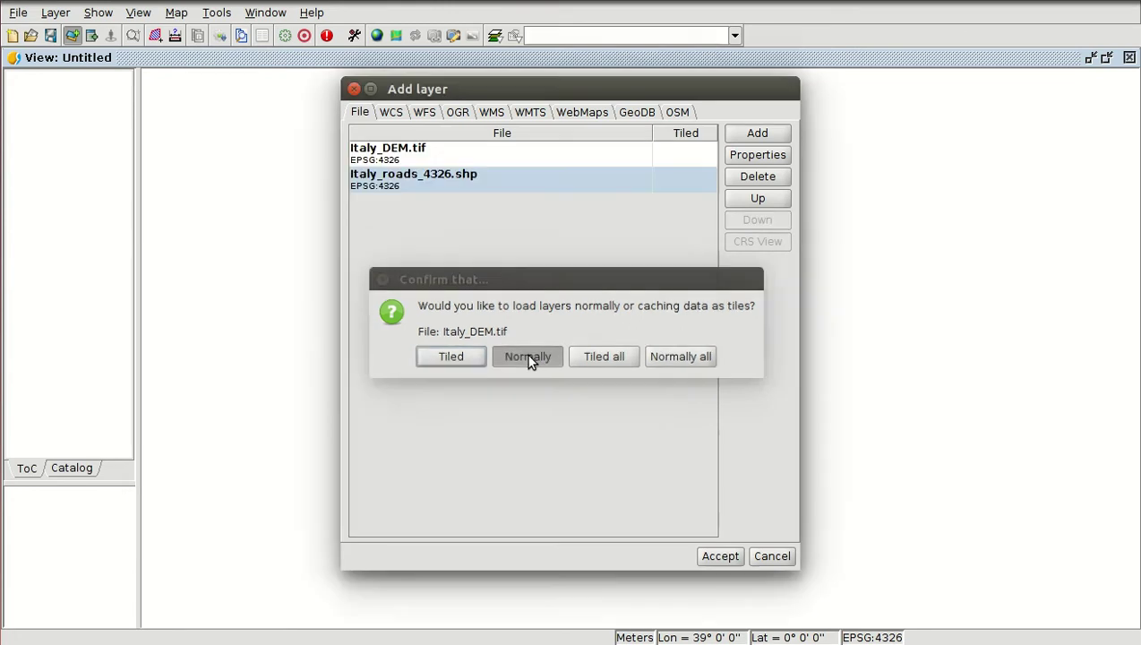
click(722, 556)
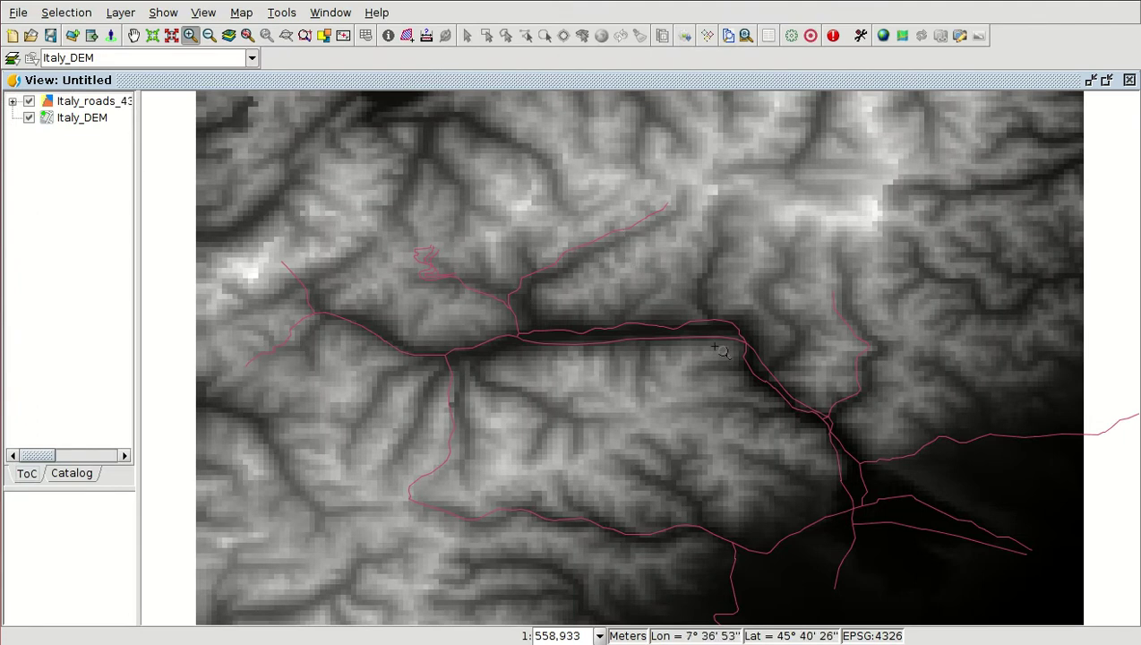
Change the line symbol of the Italy roads layer to bright red with a width of 3 pixels.
scroll(624, 257, down, 2)
scroll(630, 343, down, 4)
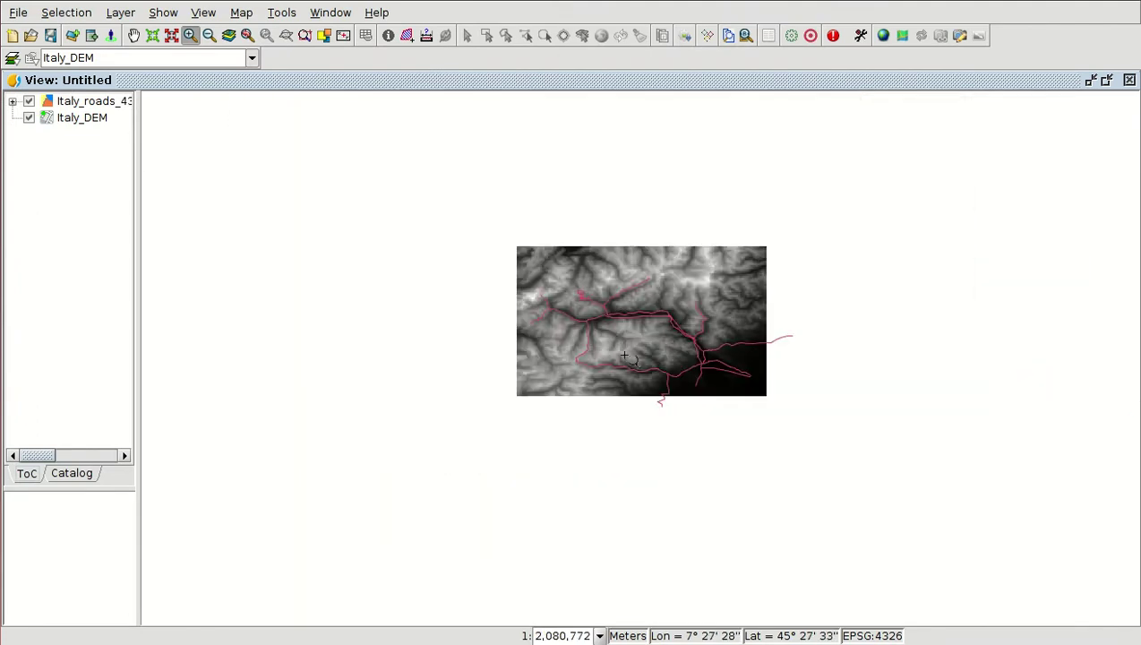
scroll(637, 323, up, 3)
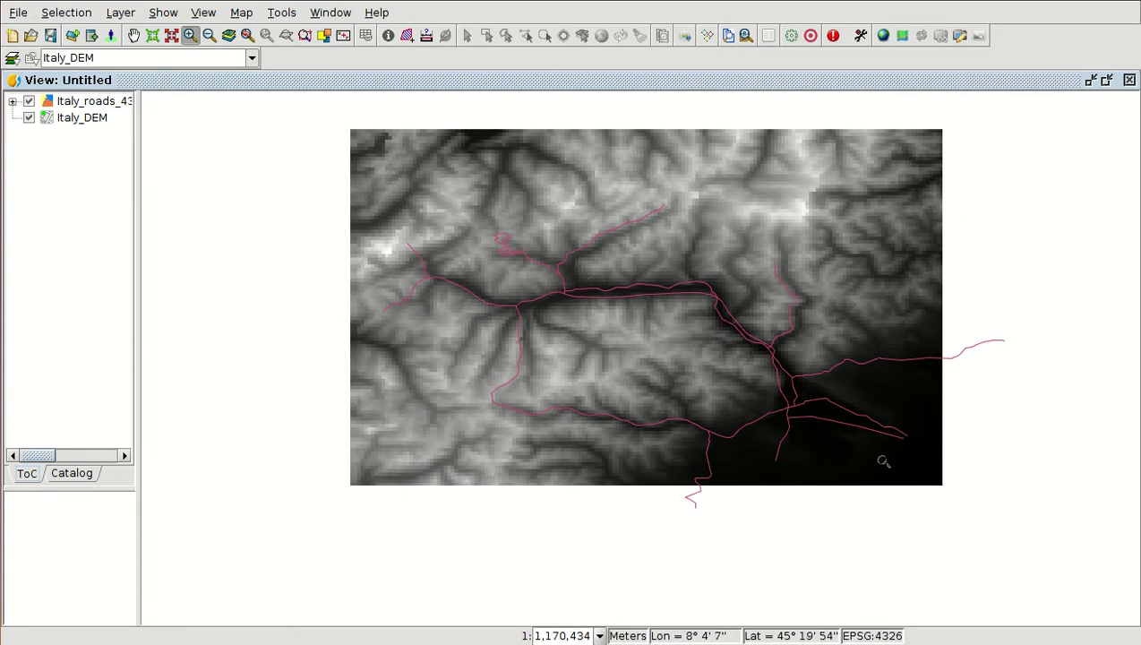
click(12, 103)
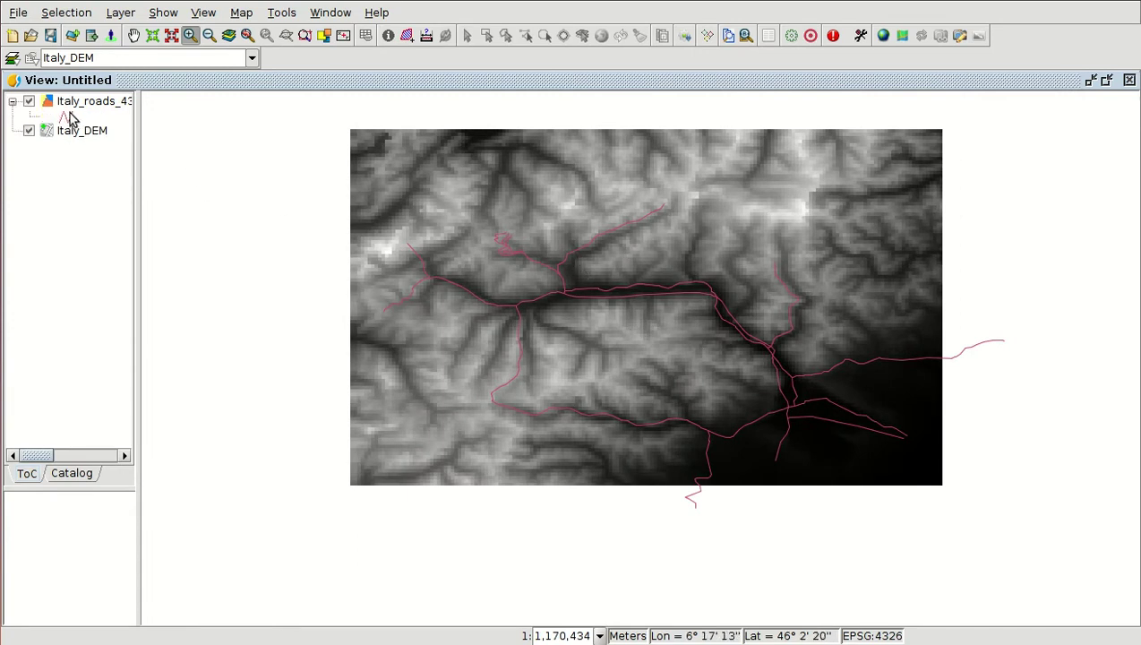
double_click(65, 119)
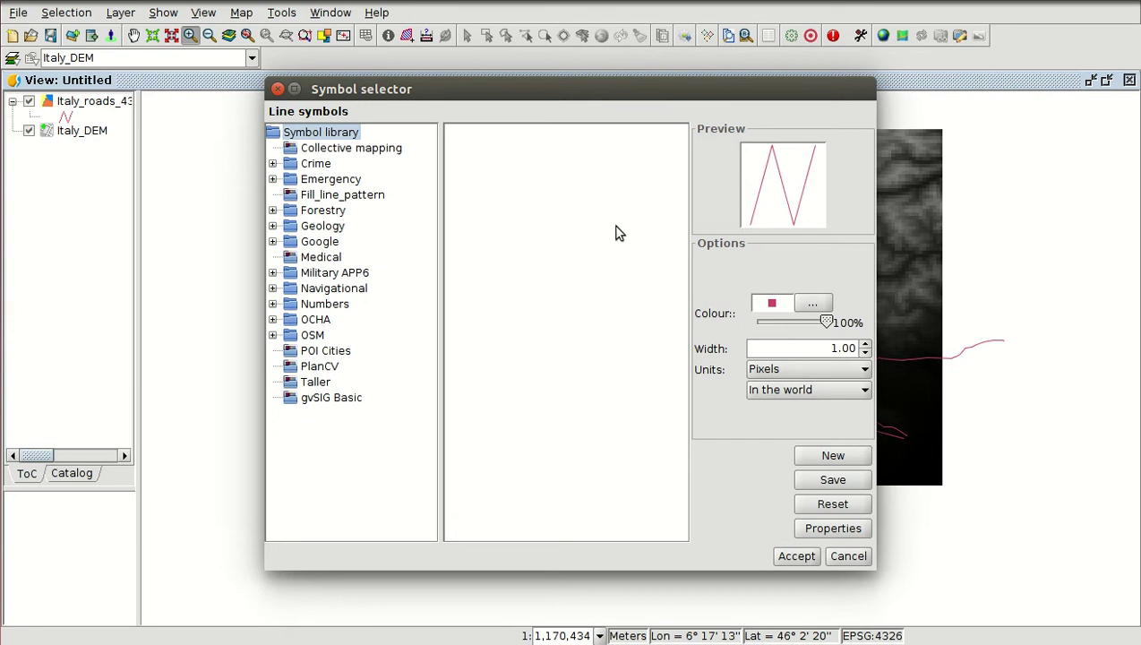
click(811, 305)
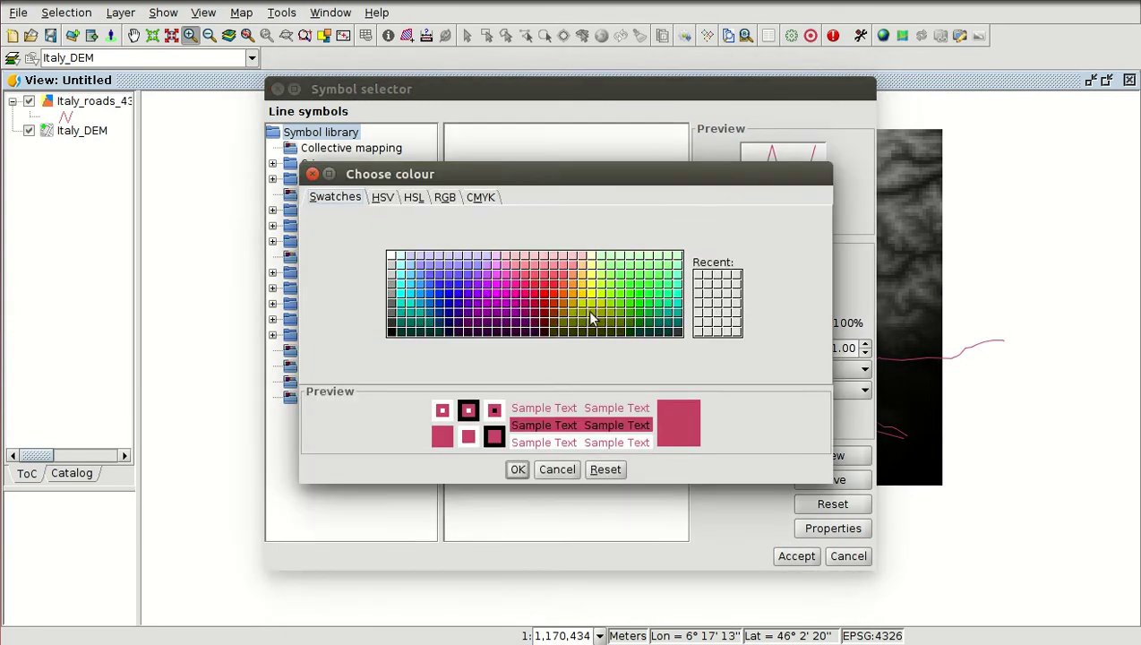
click(540, 298)
click(517, 469)
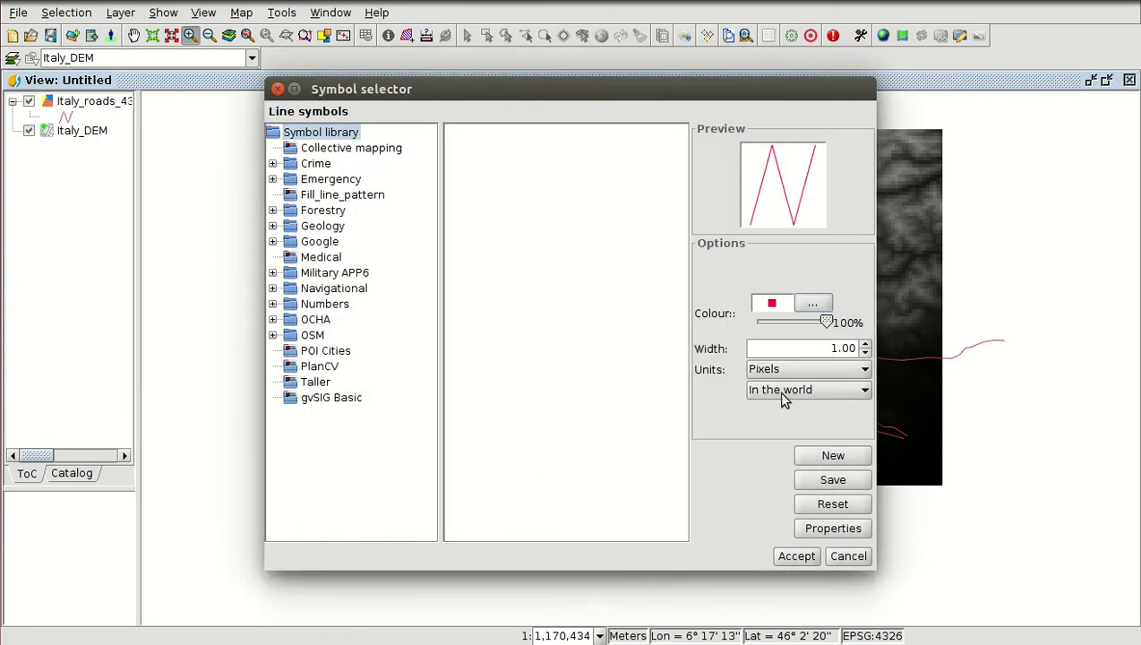
click(865, 345)
click(865, 345)
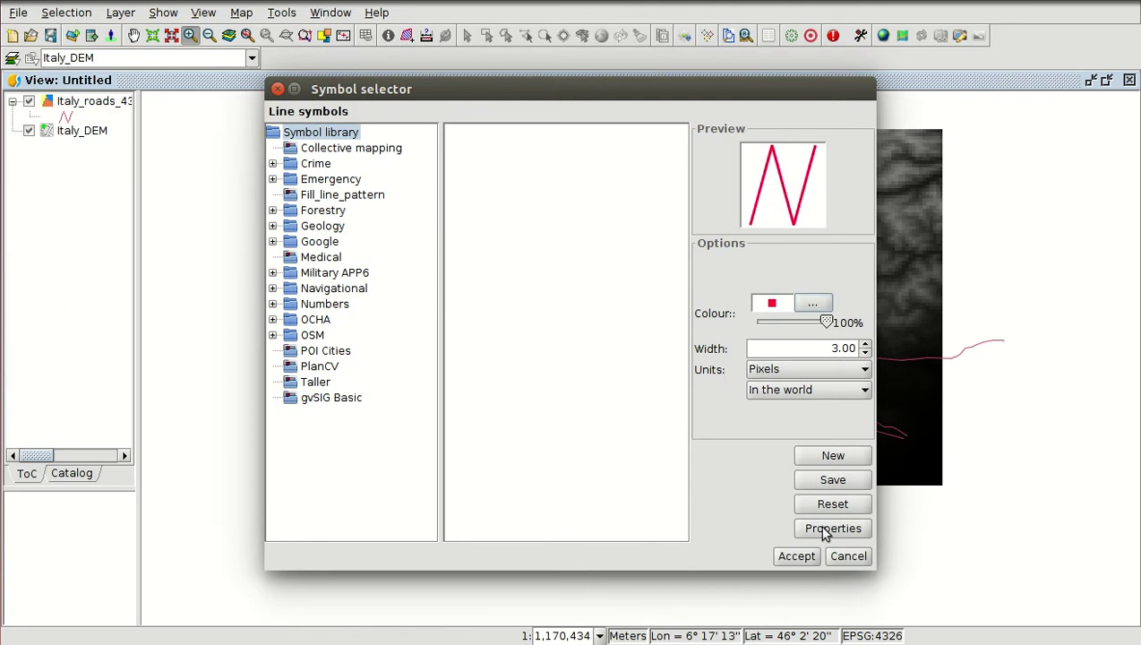
click(796, 555)
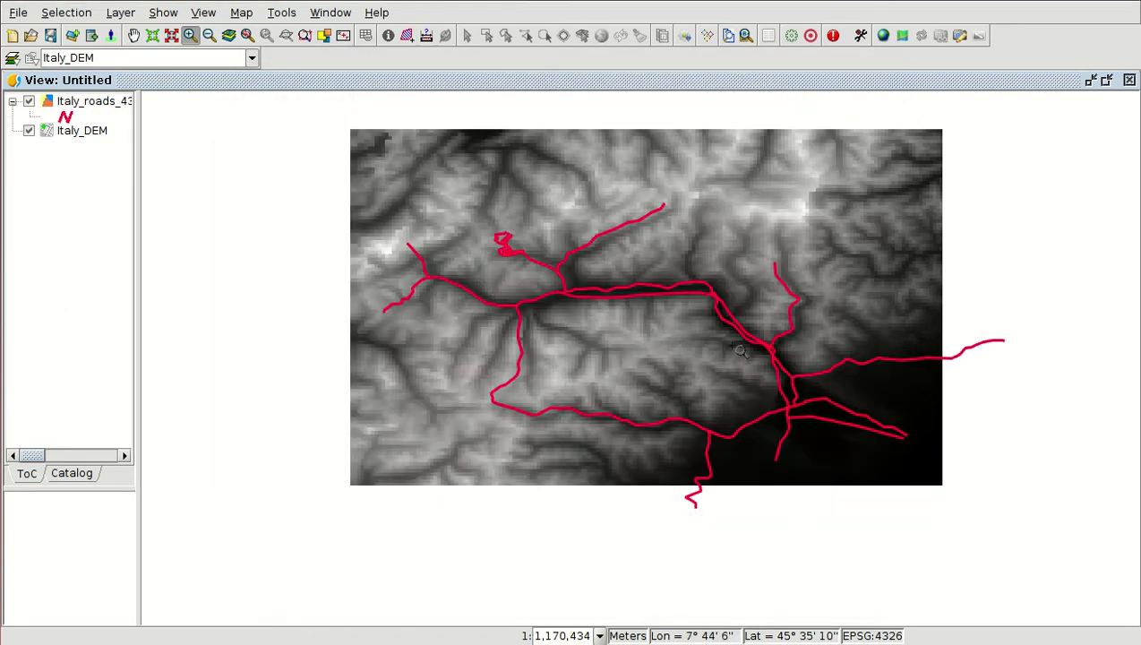
Open a spherical 3D view of the map and synchronize its viewport with the 2D view.
scroll(729, 349, up, 1)
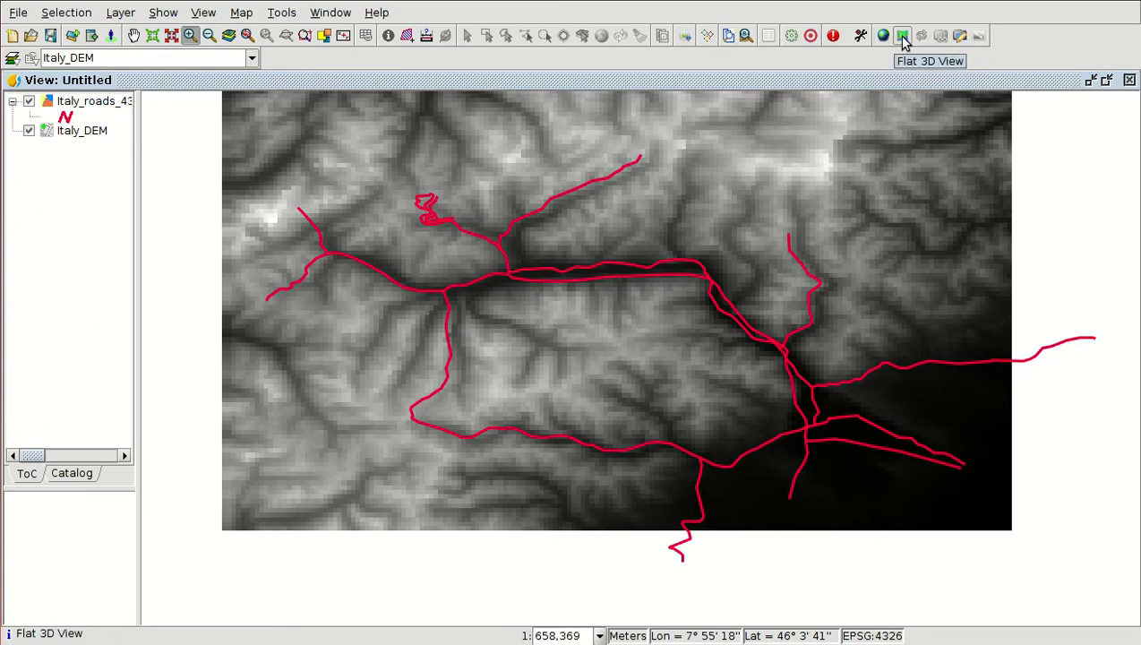
click(202, 16)
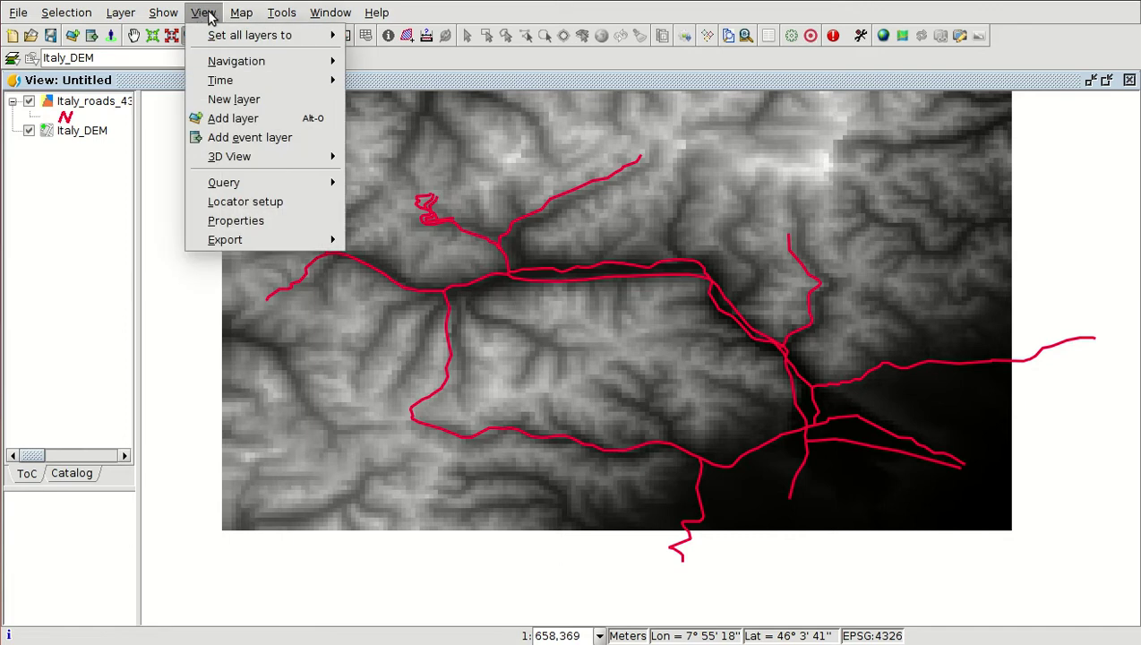
mouse_move(226, 159)
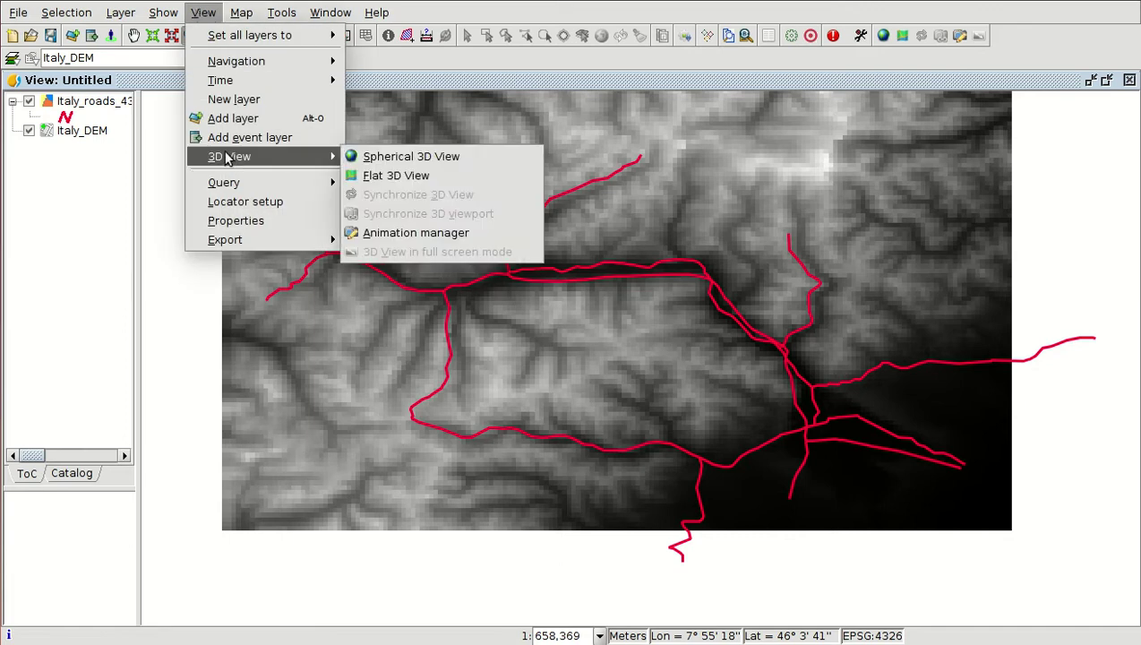
click(391, 159)
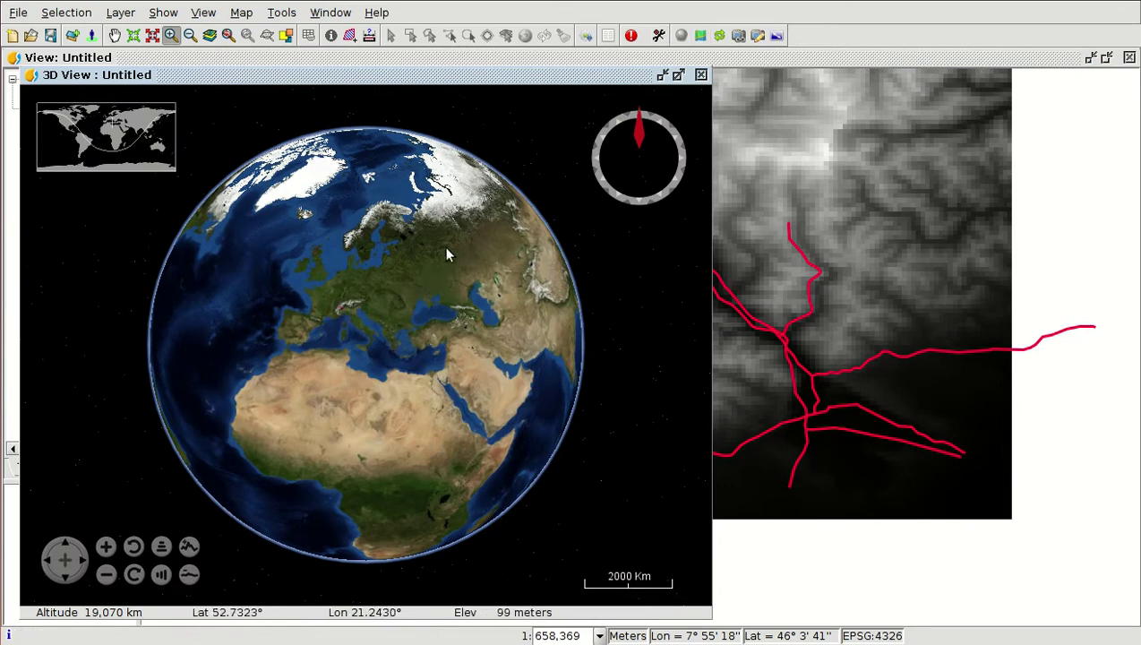
click(742, 42)
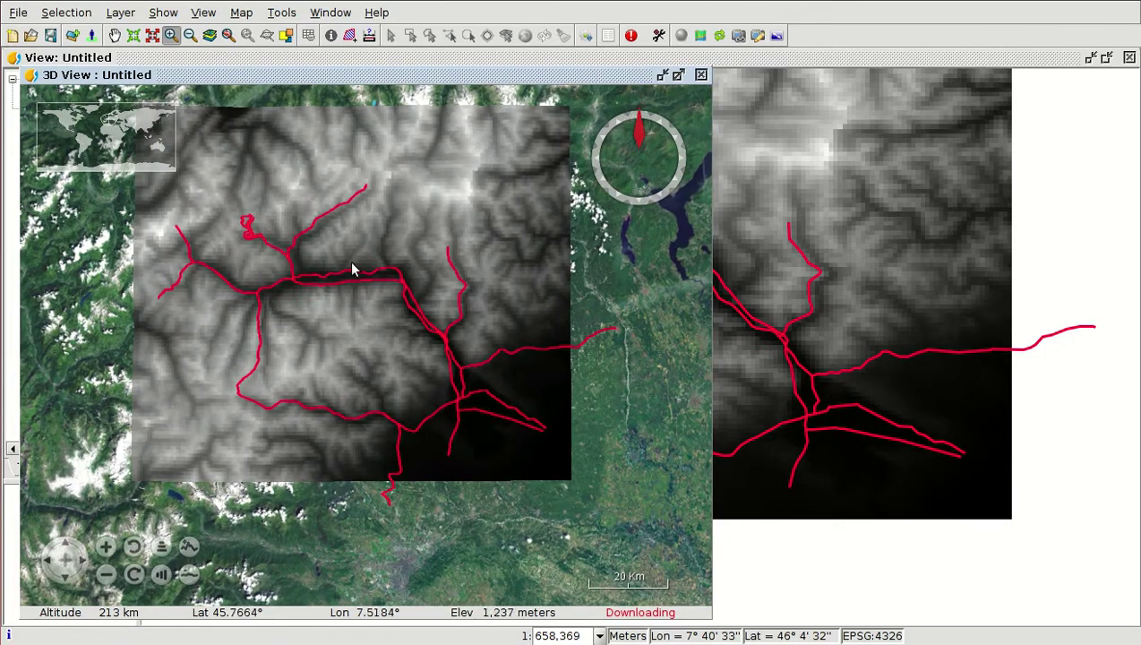
Tilt the 3D view to inspect the terrain relief and roads, raising and lowering the vertical exaggeration.
right_drag(348, 255, 258, 356)
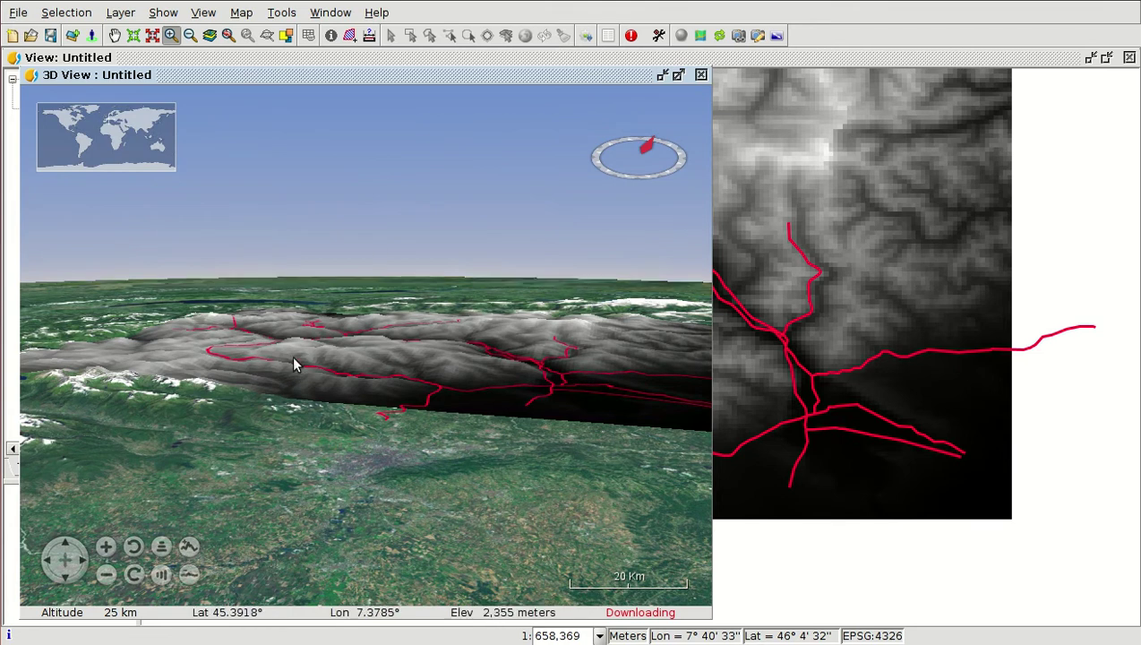
click(189, 547)
click(188, 575)
click(188, 575)
click(188, 575)
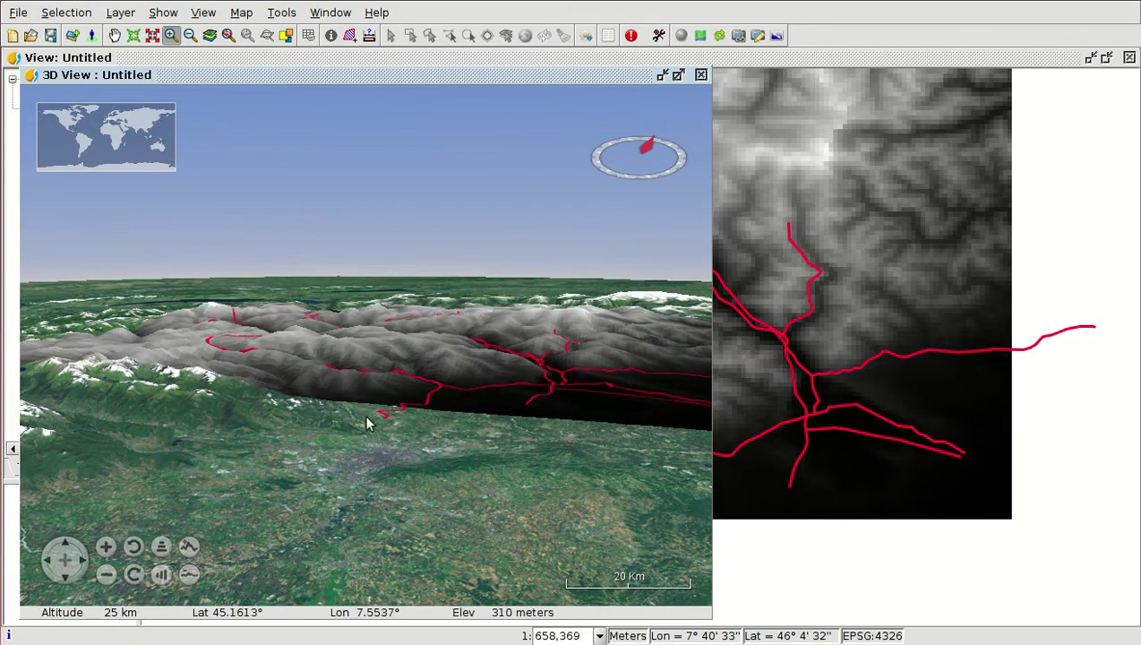
drag(380, 433, 316, 387)
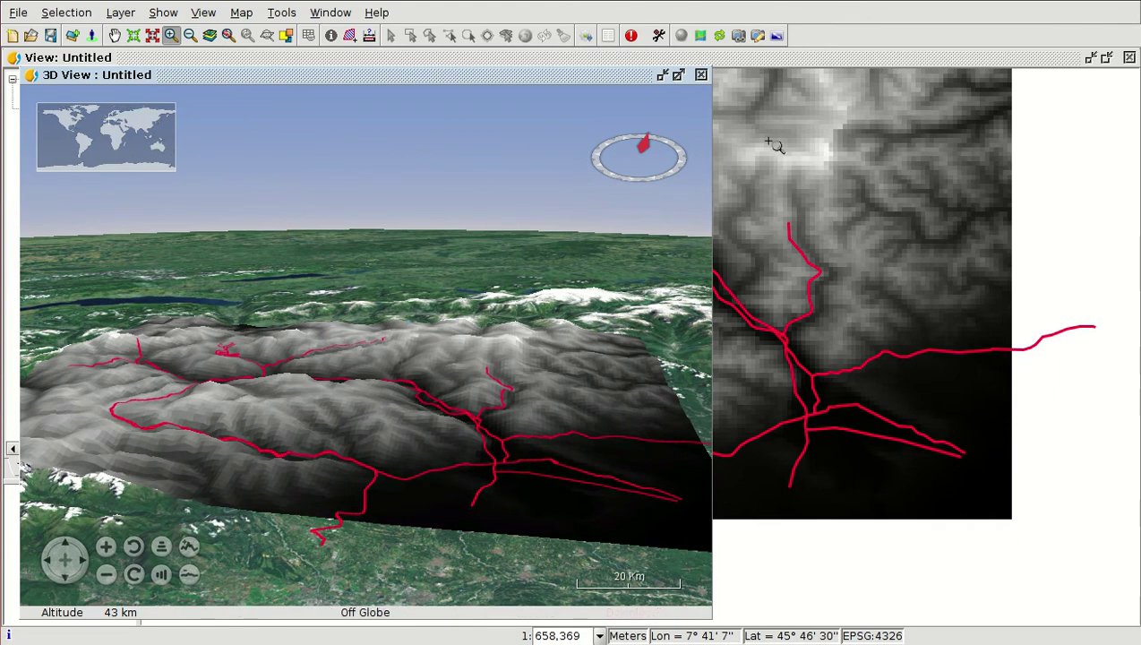
Set the 3D loading mode of the Italy_DEM layer to DEM in its raster properties.
click(828, 64)
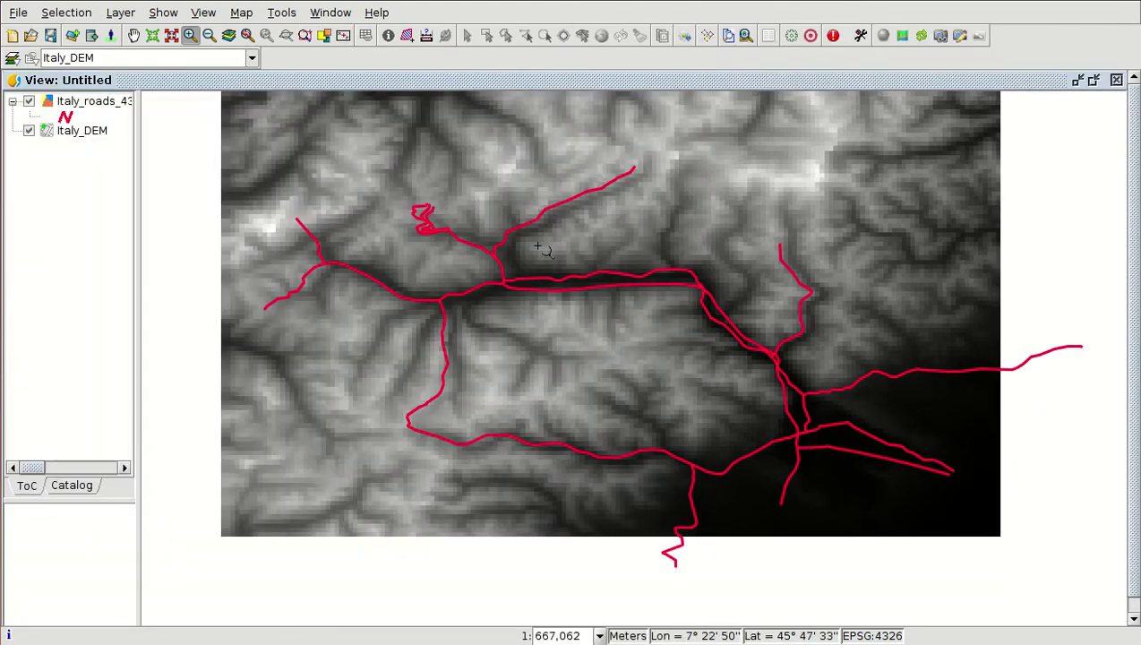
click(82, 133)
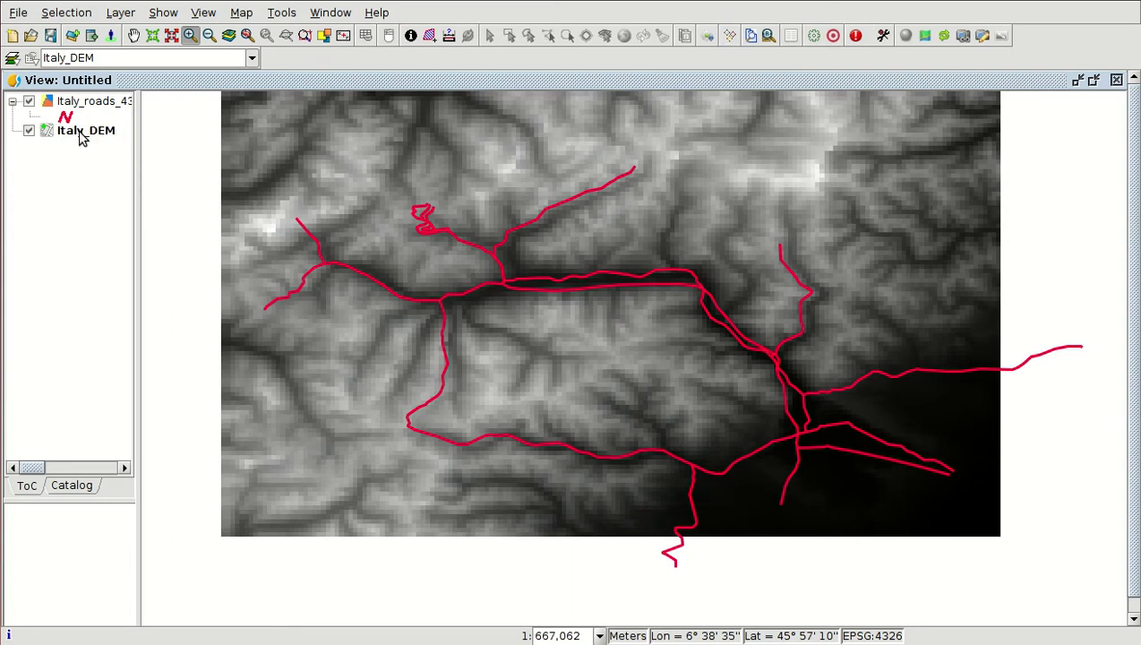
right_click(86, 136)
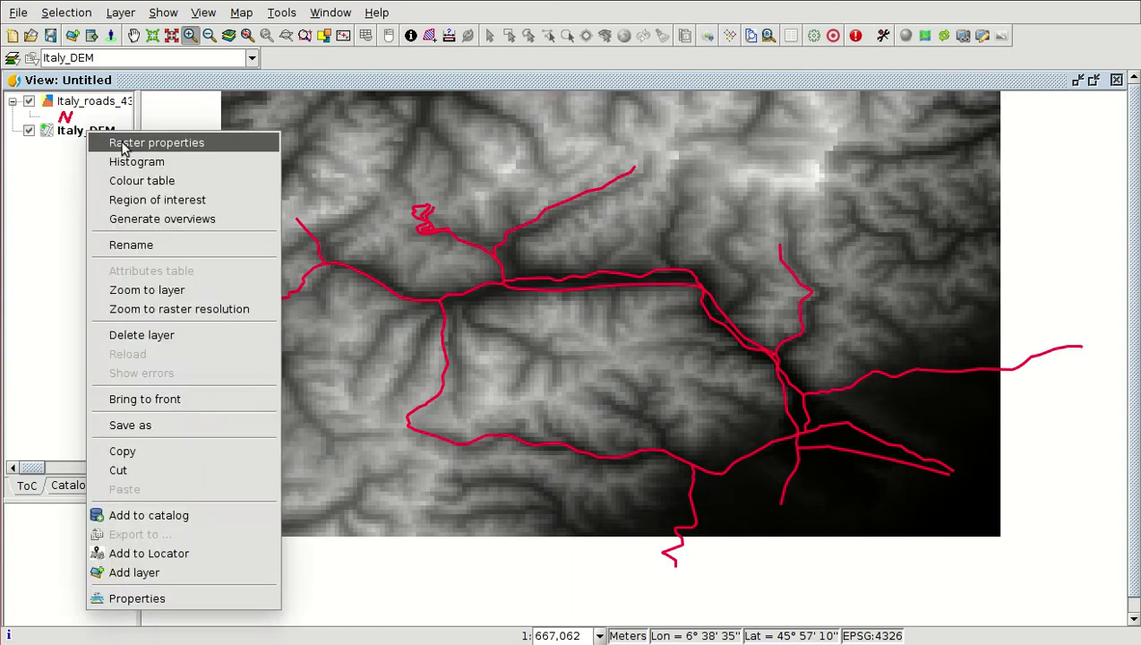
click(142, 148)
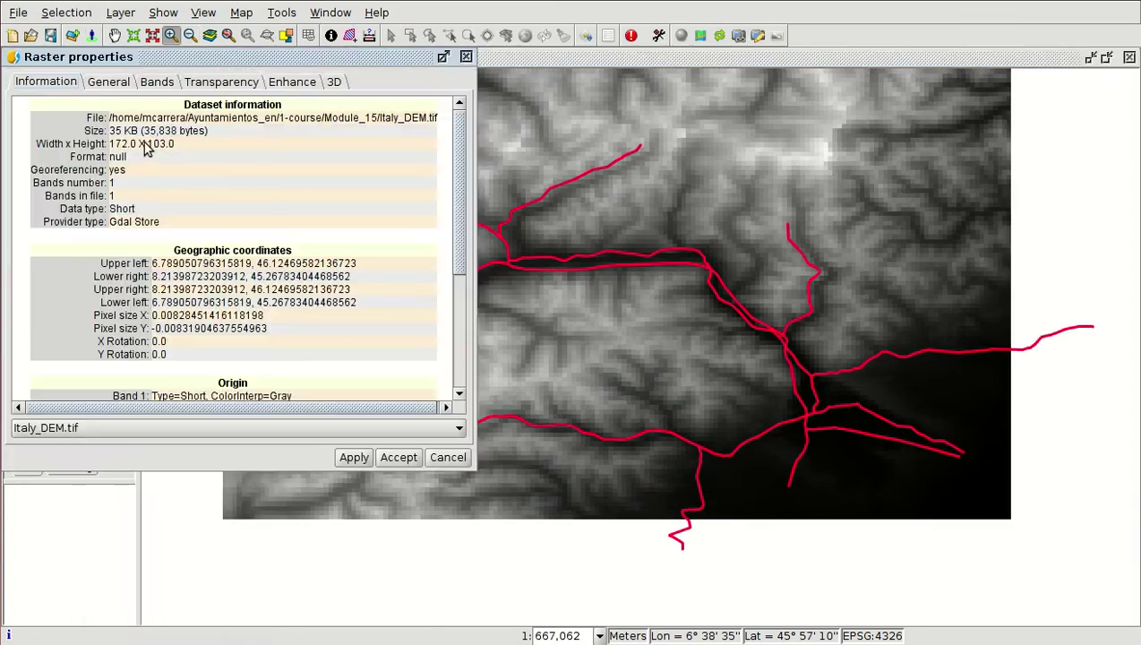
click(334, 82)
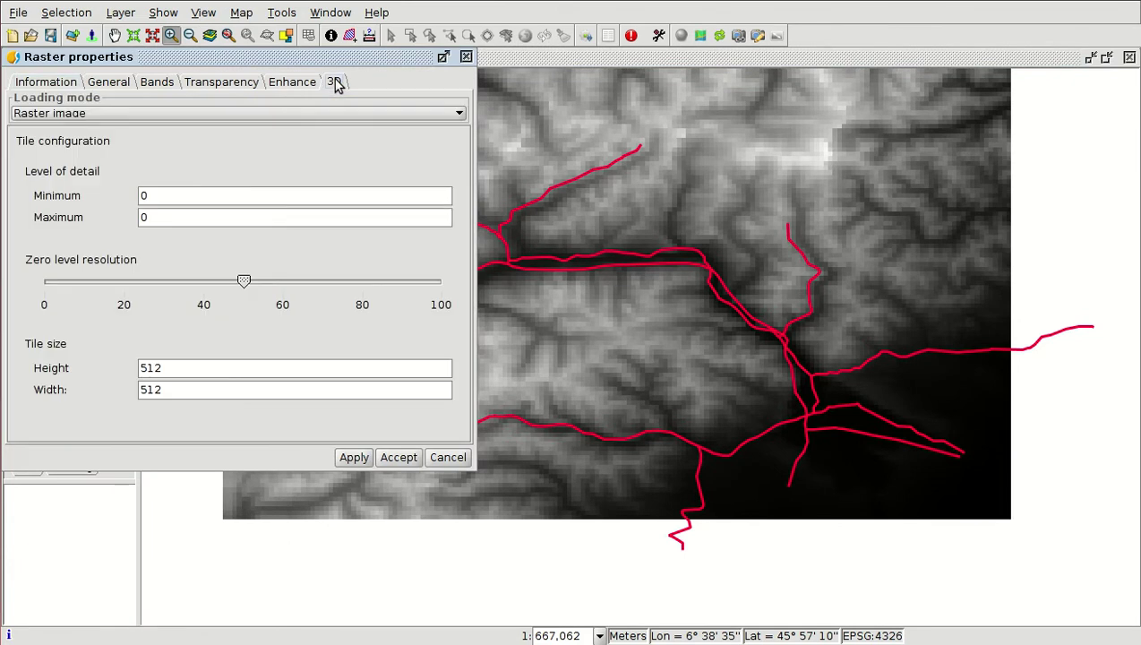
click(72, 114)
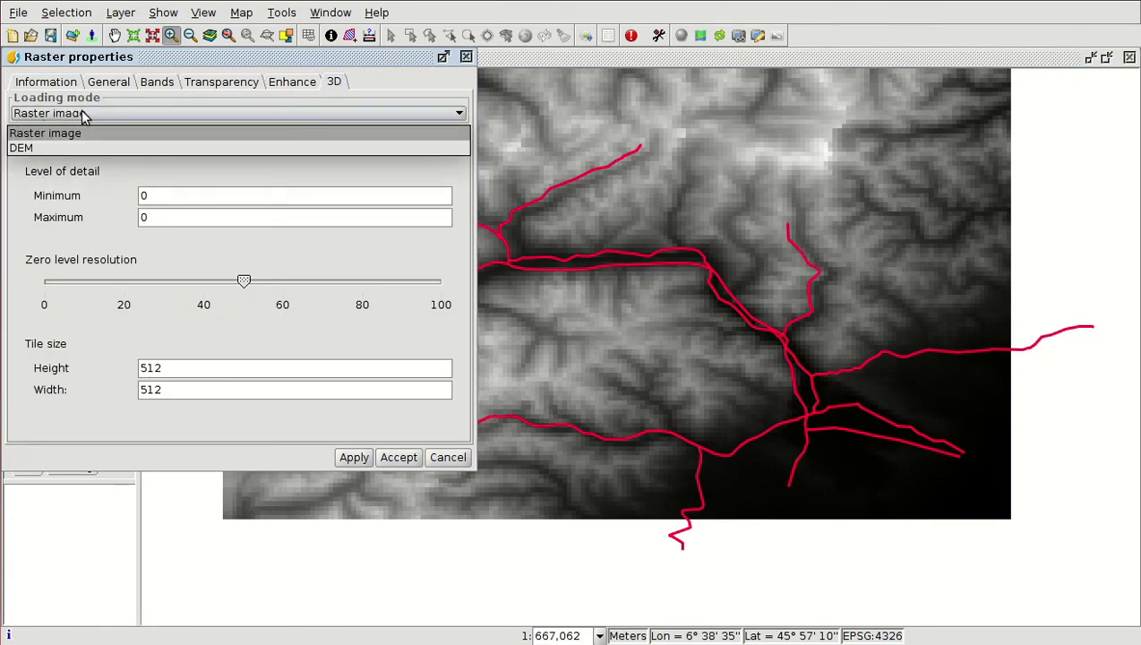
click(75, 150)
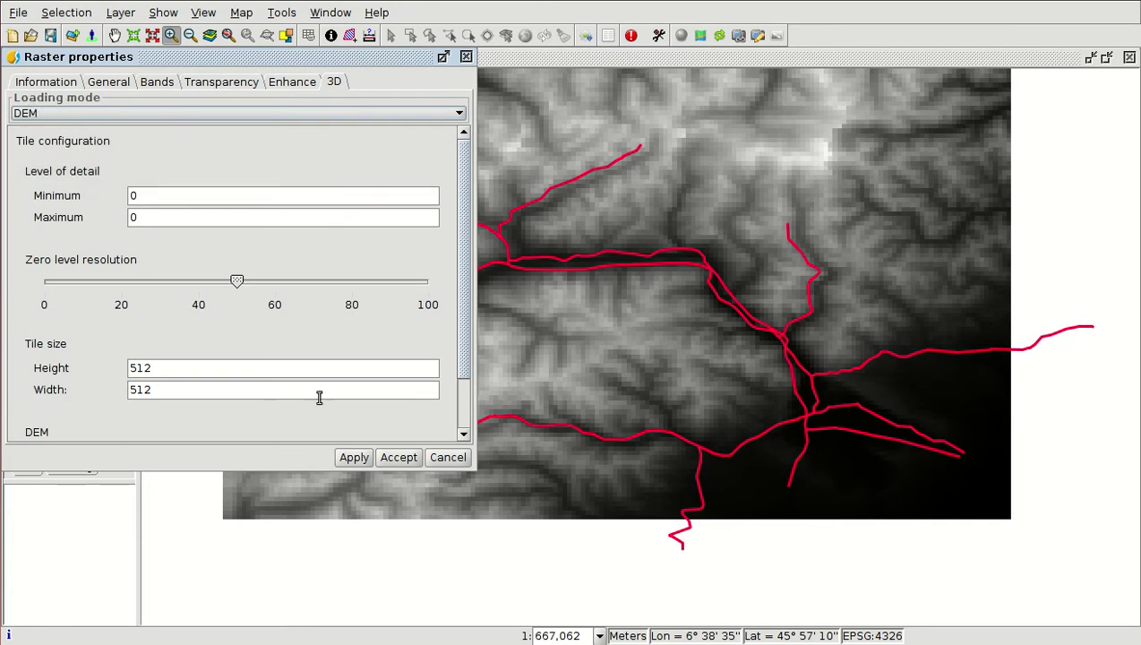
click(399, 457)
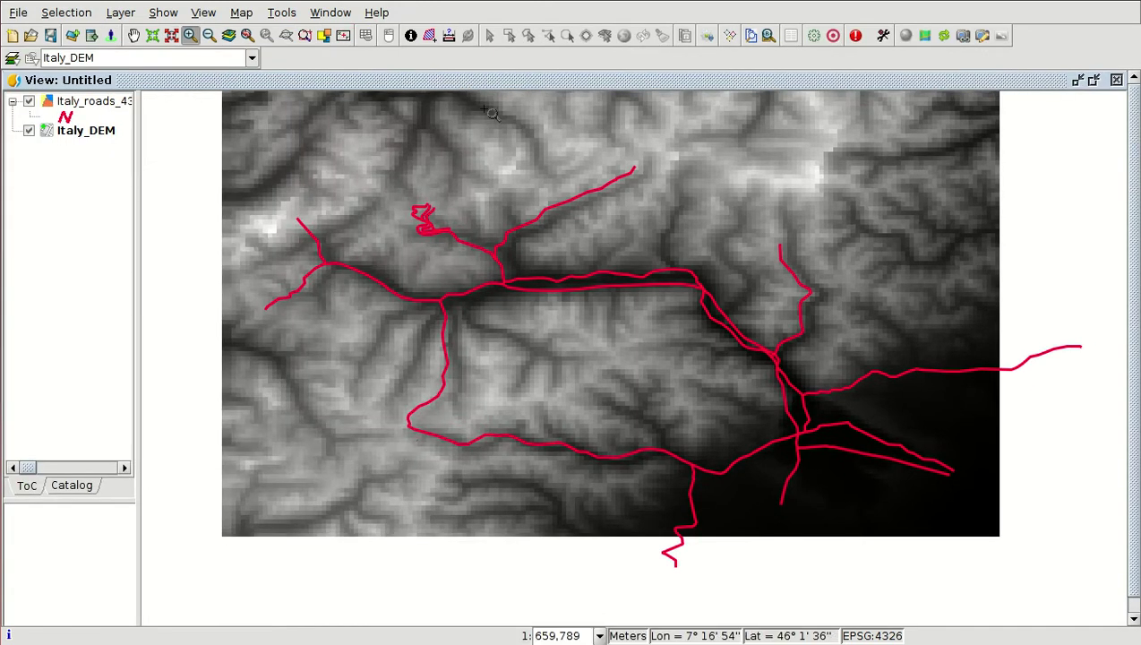
Return to the spherical 3D view and examine how the roads follow the terrain relief in the mountains and valleys.
click(331, 12)
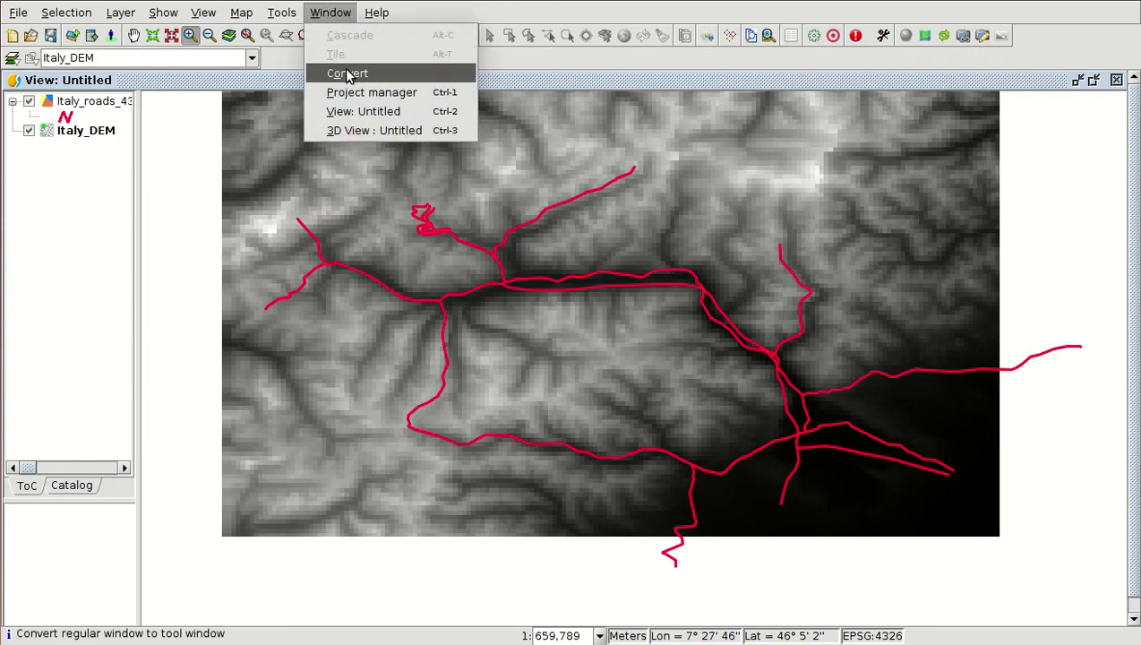
click(367, 131)
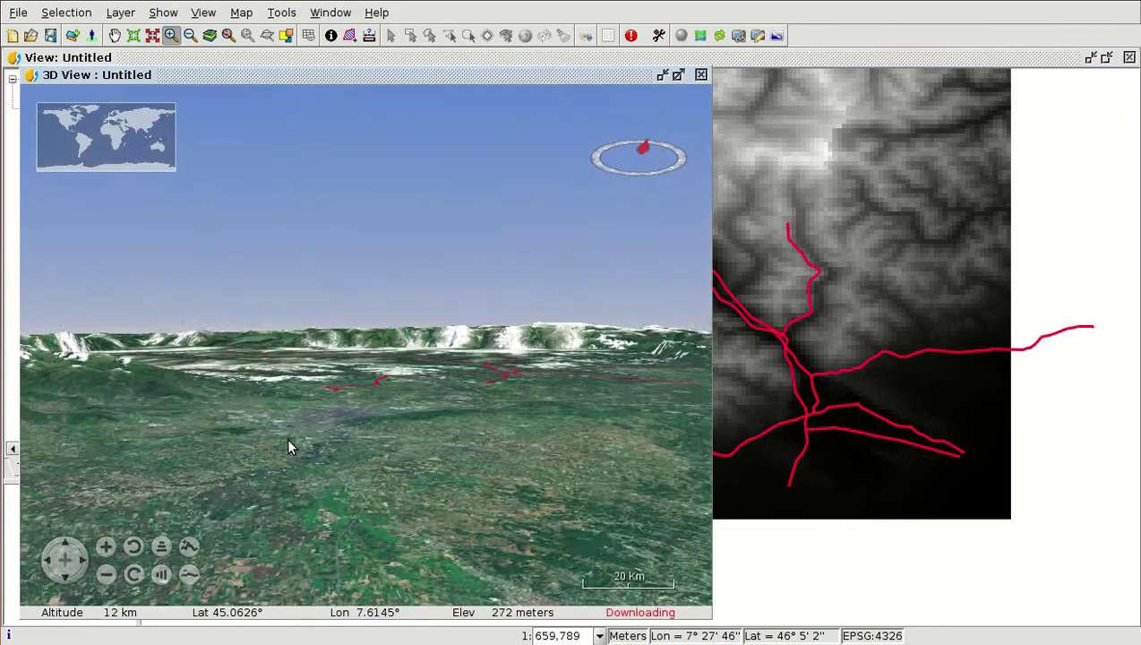
drag(288, 446, 339, 308)
scroll(338, 308, down, 3)
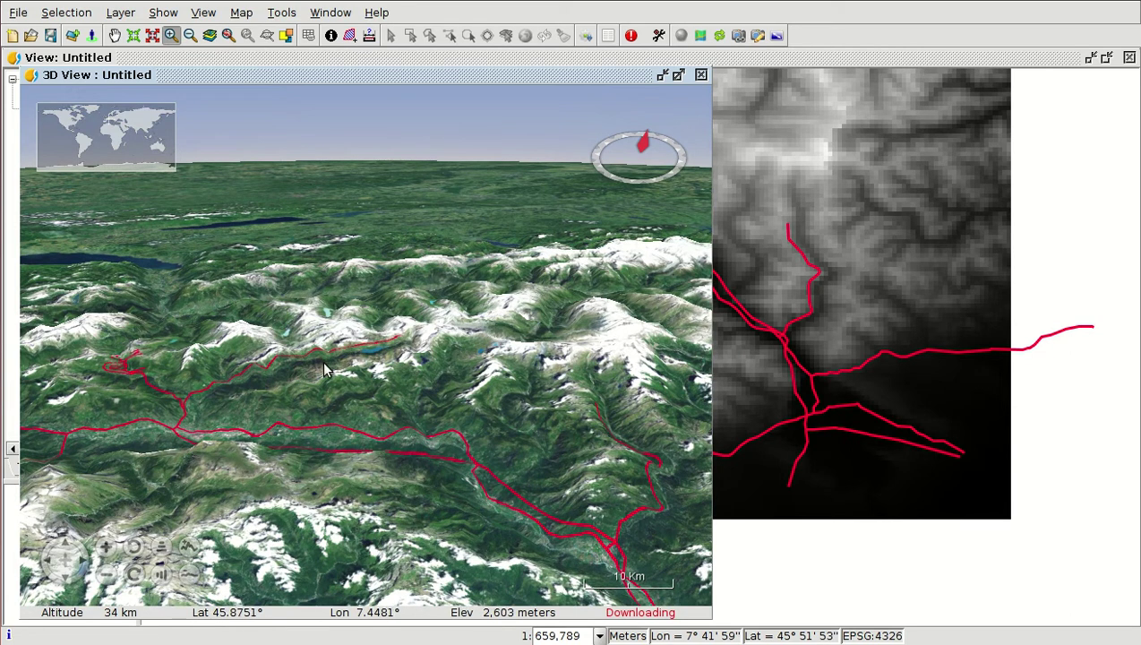
drag(320, 370, 427, 402)
scroll(394, 401, up, 3)
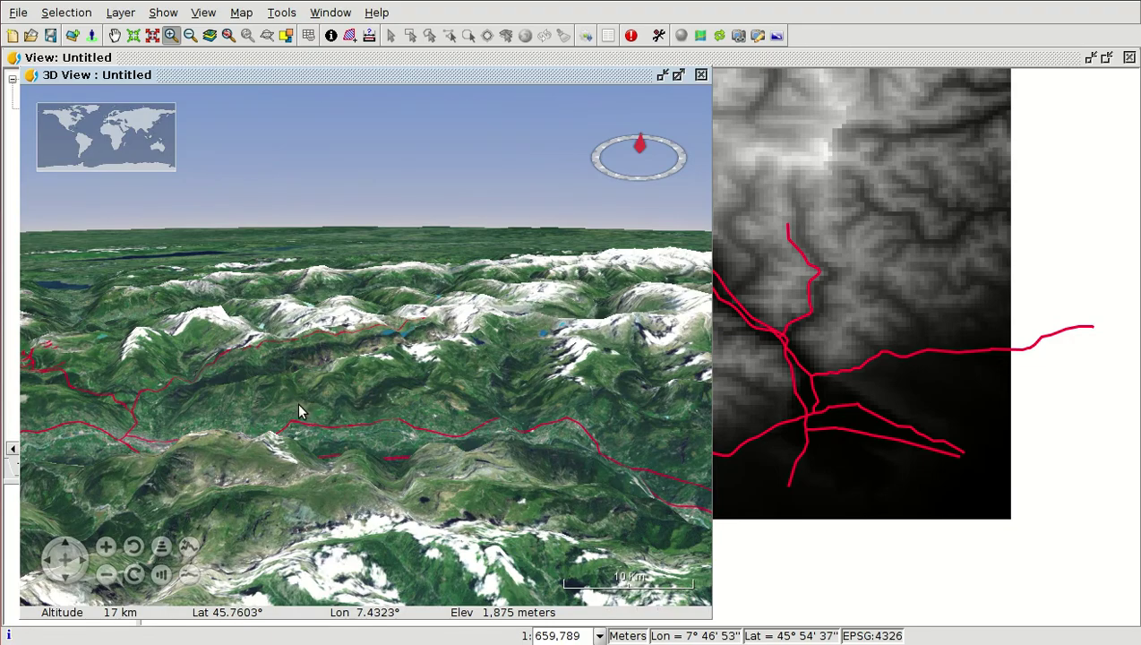
drag(350, 397, 524, 468)
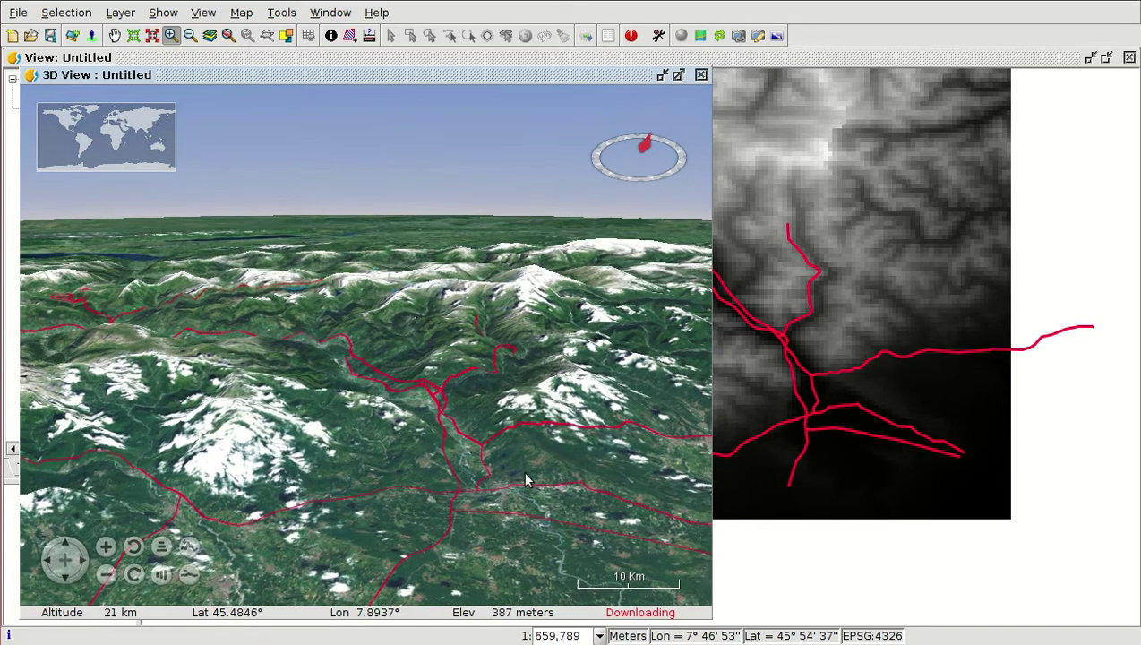
Open the animation manager, place it beside the 3D view, and frame the whole road network in that view.
click(758, 42)
drag(280, 82, 906, 93)
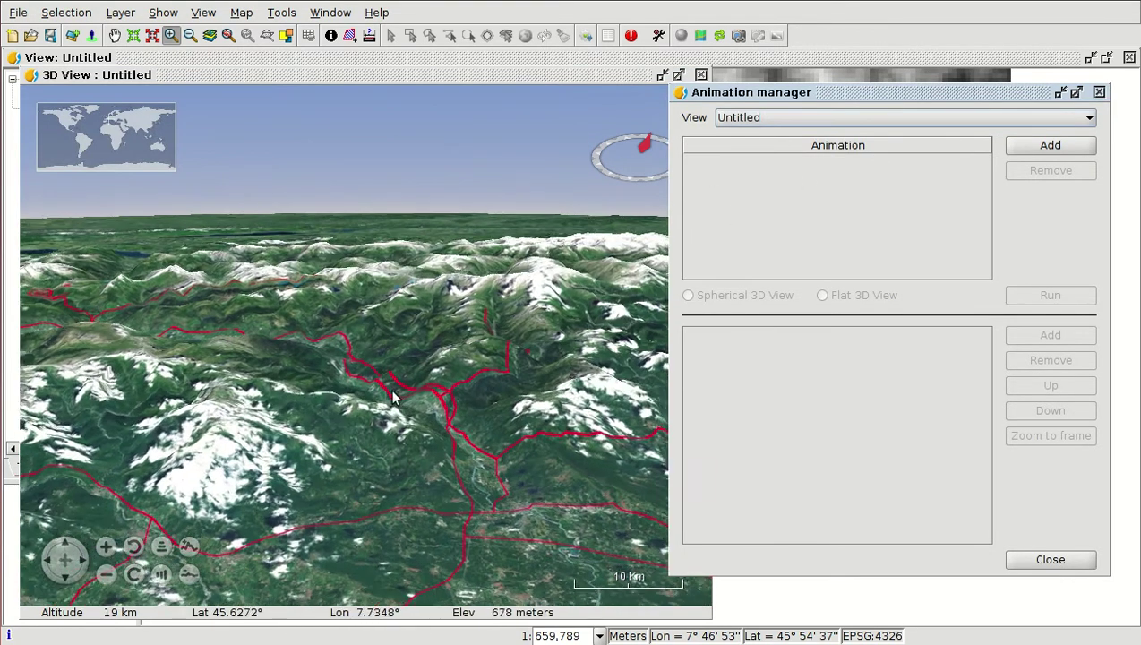
scroll(417, 423, down, 2)
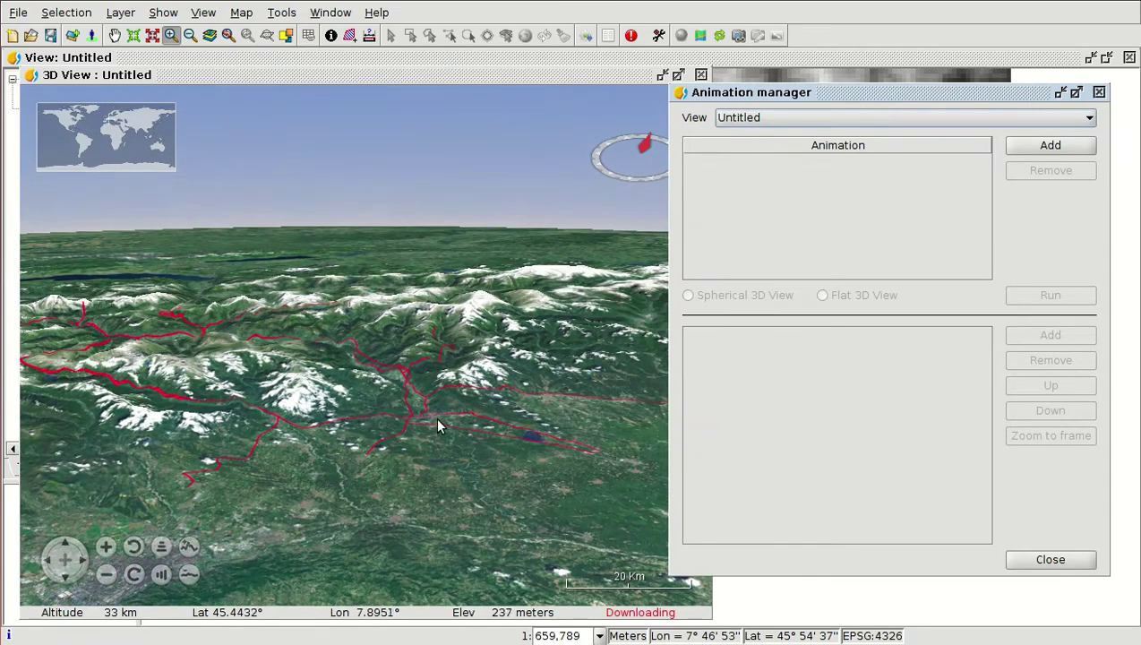
click(424, 429)
drag(423, 430, 523, 394)
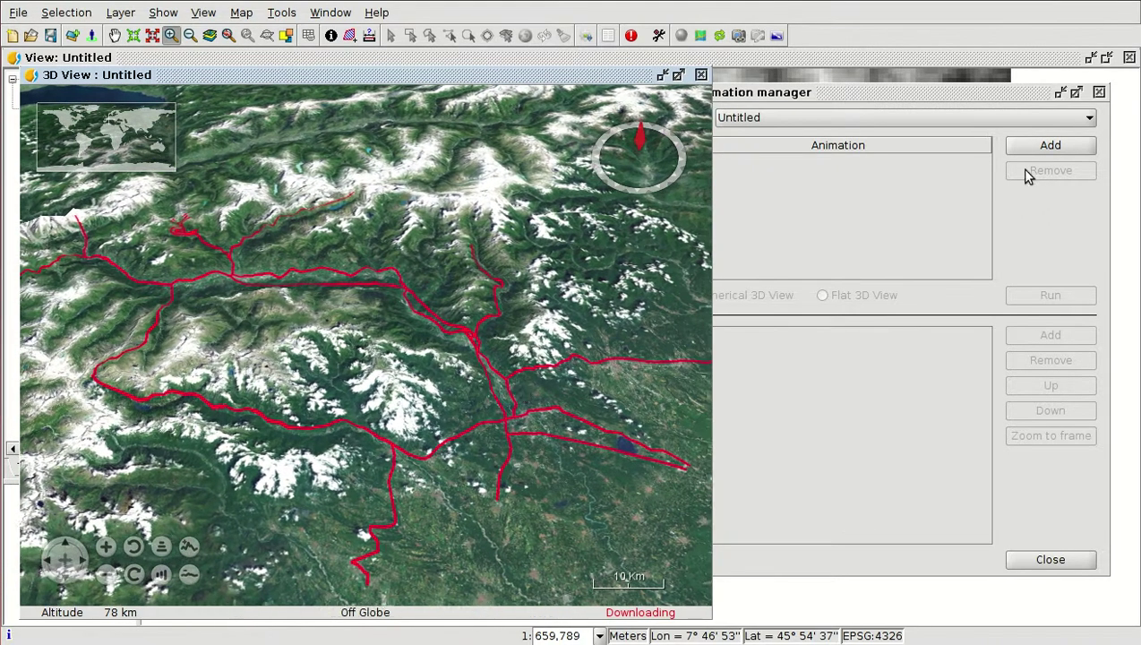
Create an animation for the Untitled view and set it to use the Spherical 3D View.
click(1019, 120)
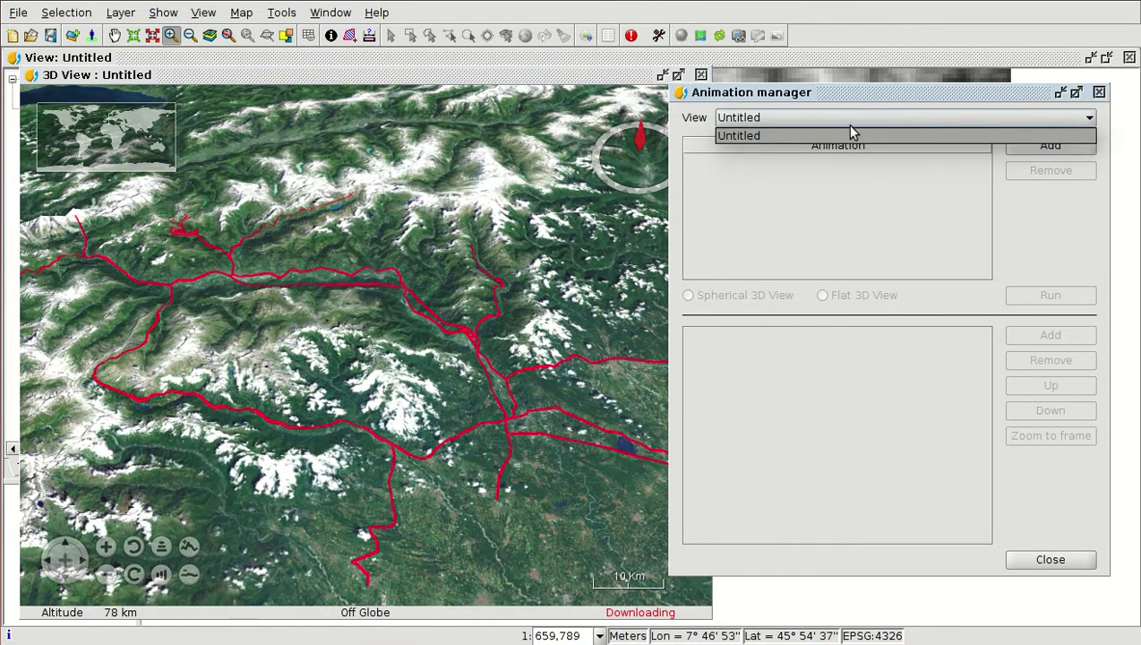
click(792, 139)
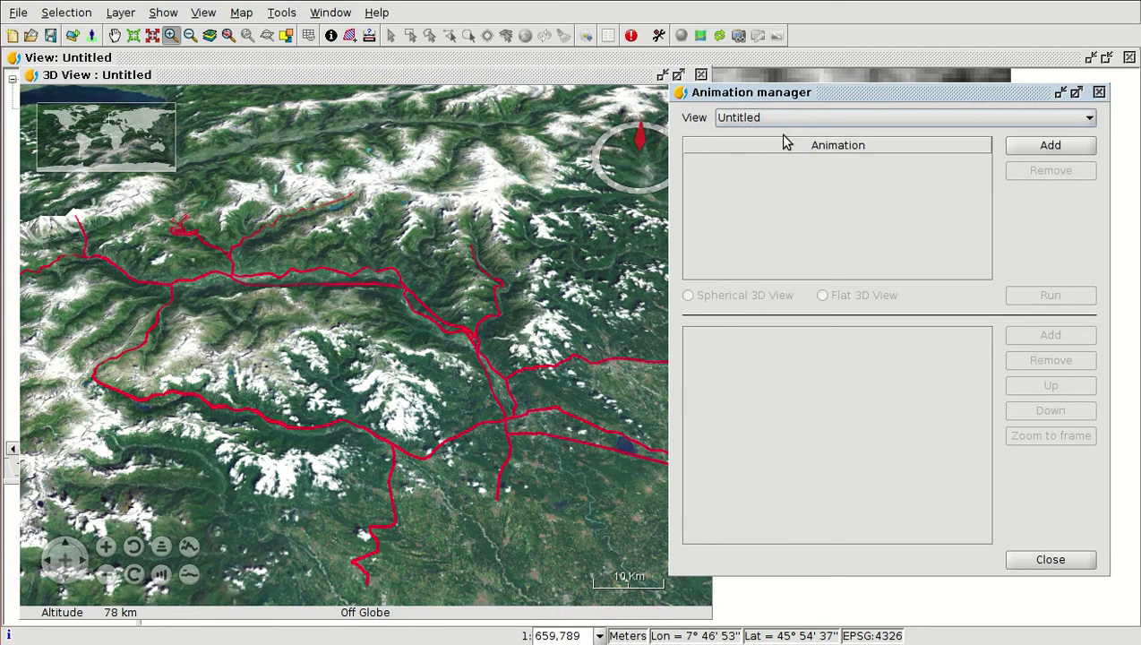
click(1042, 150)
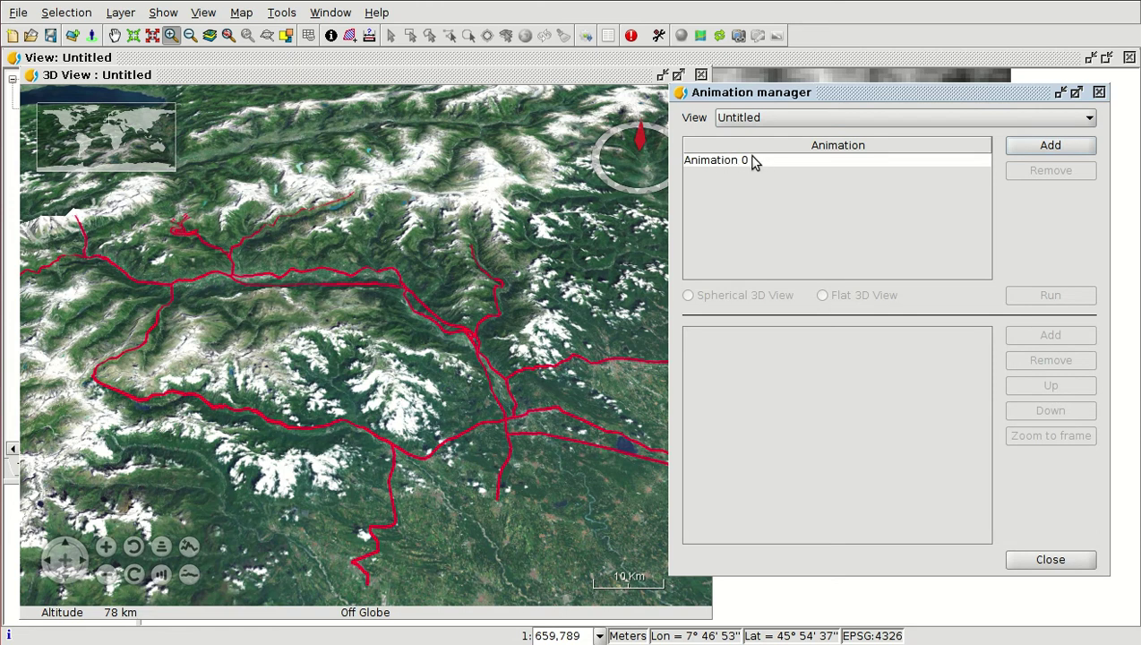
click(853, 161)
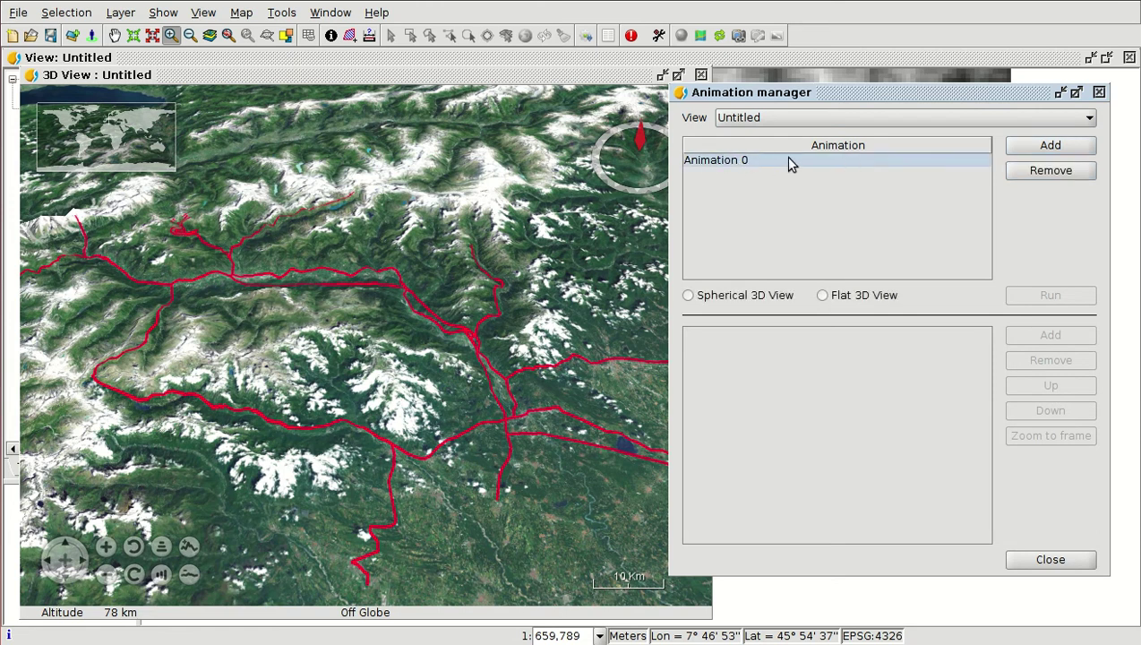
click(688, 296)
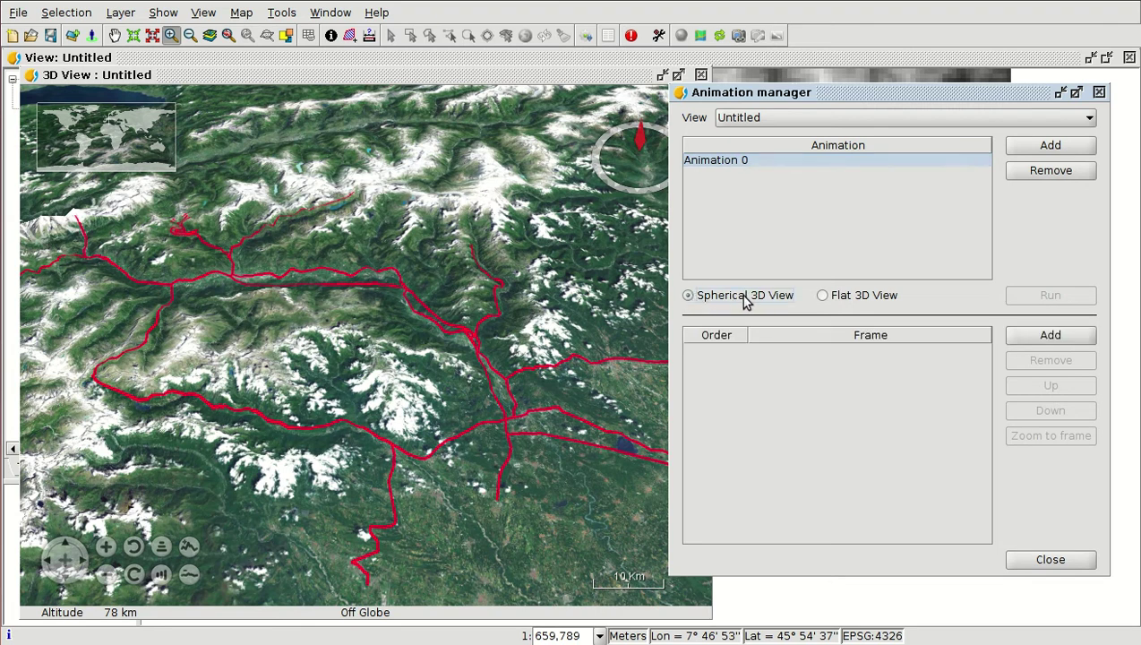
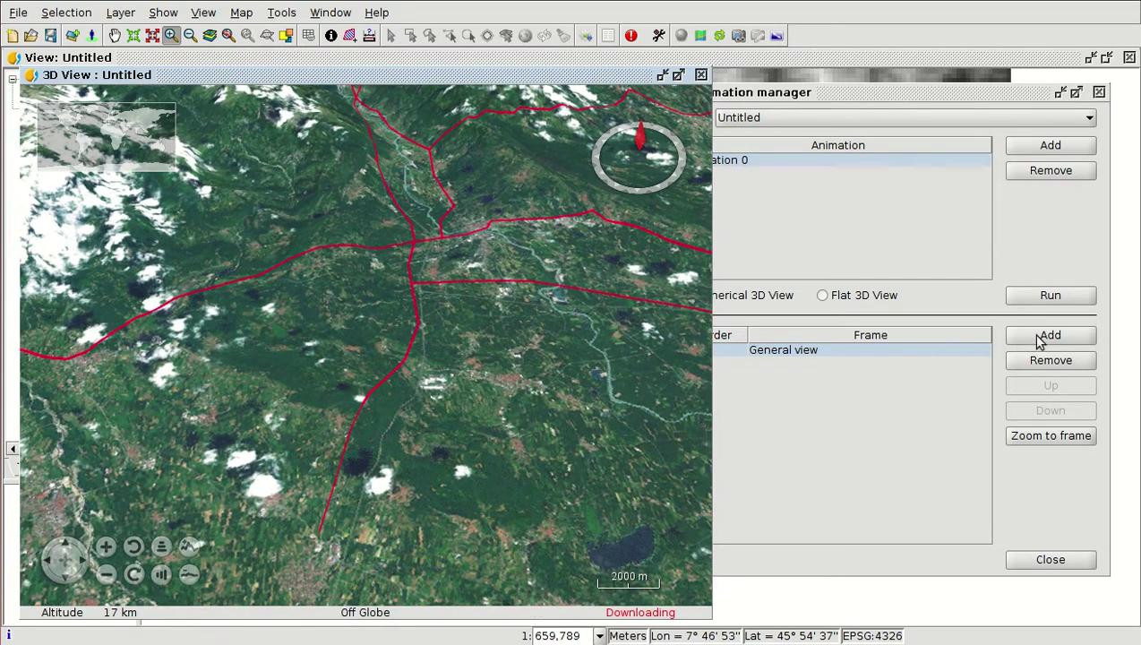
Add a frame of the road's southern end to the animation and name it "Road 1st point".
click(1063, 337)
double_click(785, 363)
drag(809, 362, 730, 362)
text(Road 1s)
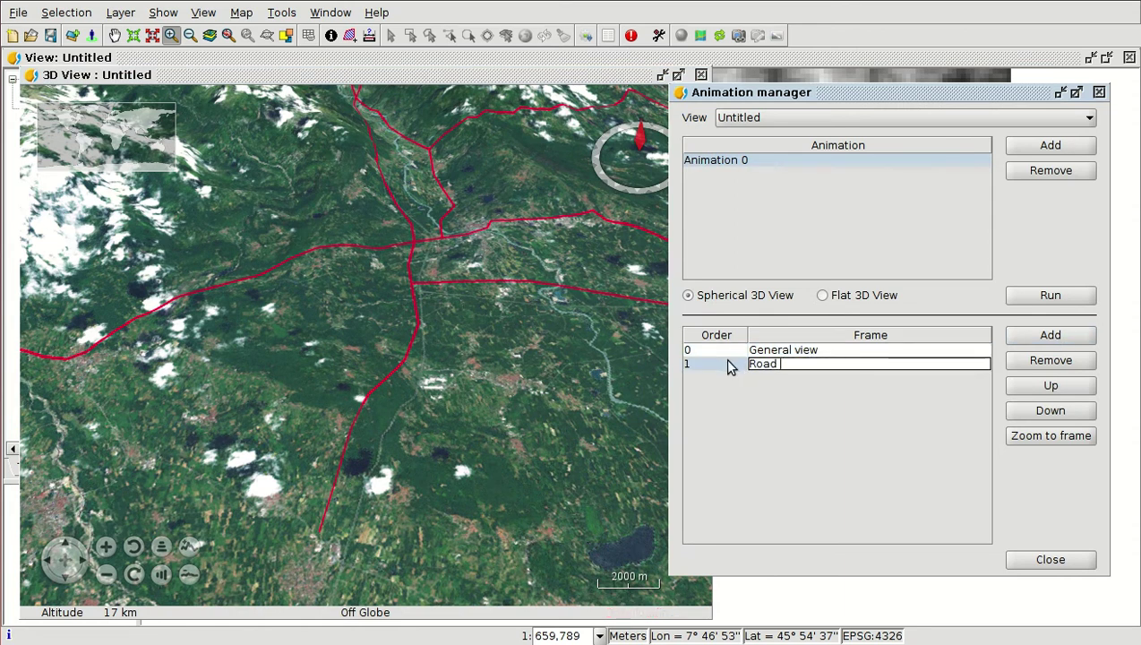
text(t point)
key(Return)
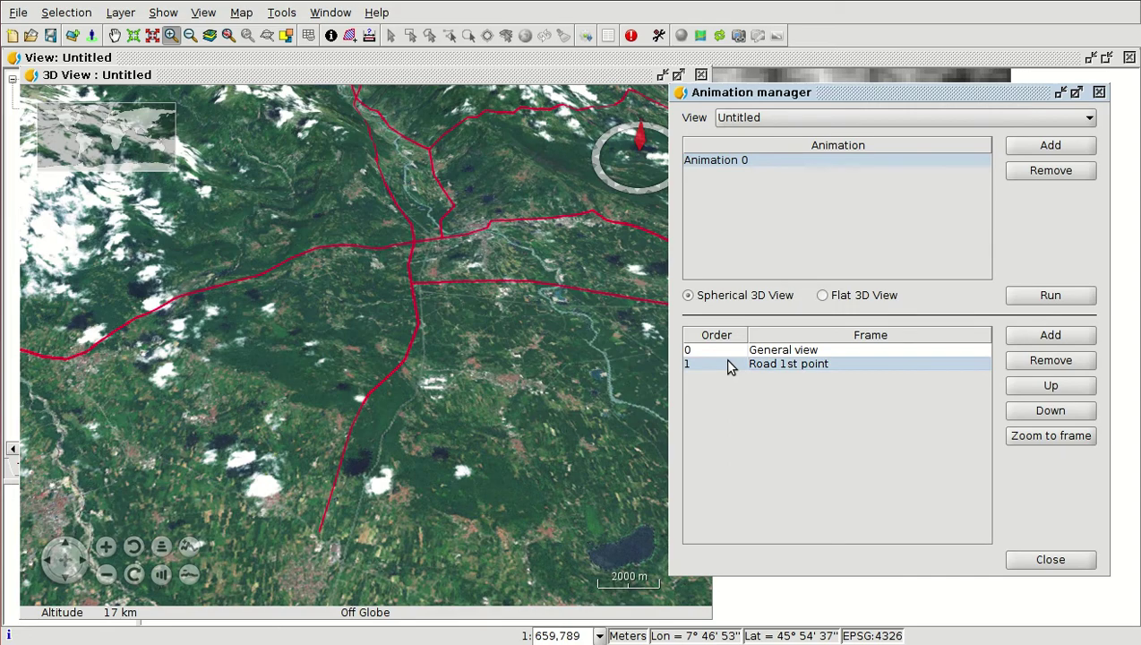
Bring the tilted 3D view close to the road junctions at the valley entrance and add that viewpoint as a frame.
scroll(505, 349, up, 3)
right_drag(479, 287, 468, 374)
scroll(509, 266, up, 2)
drag(509, 266, 464, 365)
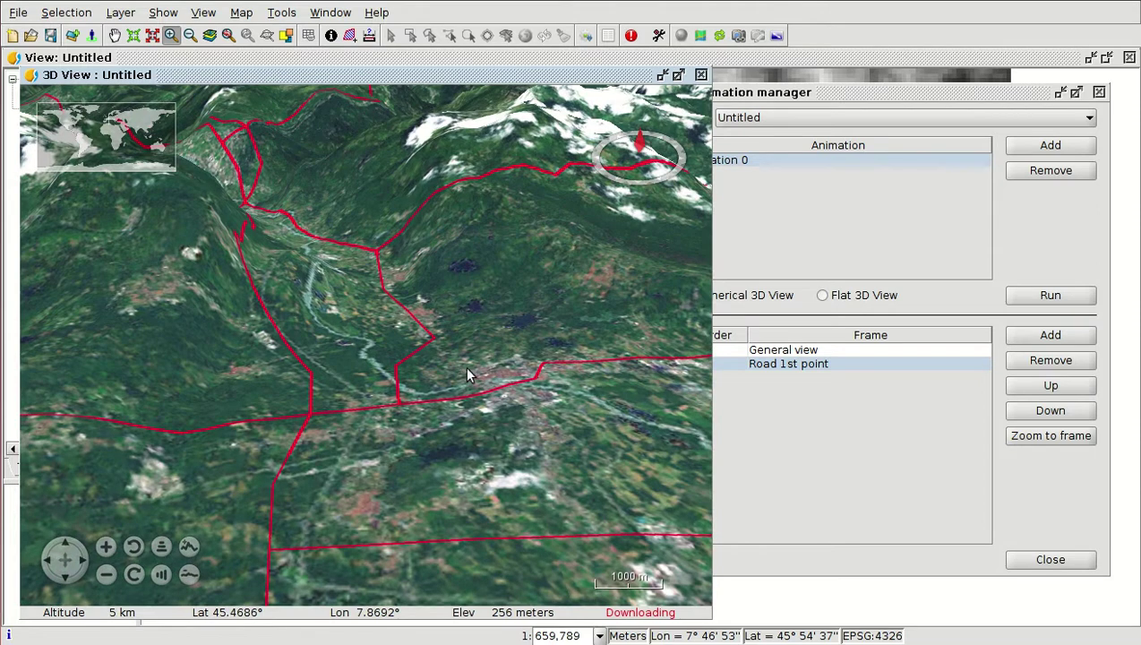
click(1039, 338)
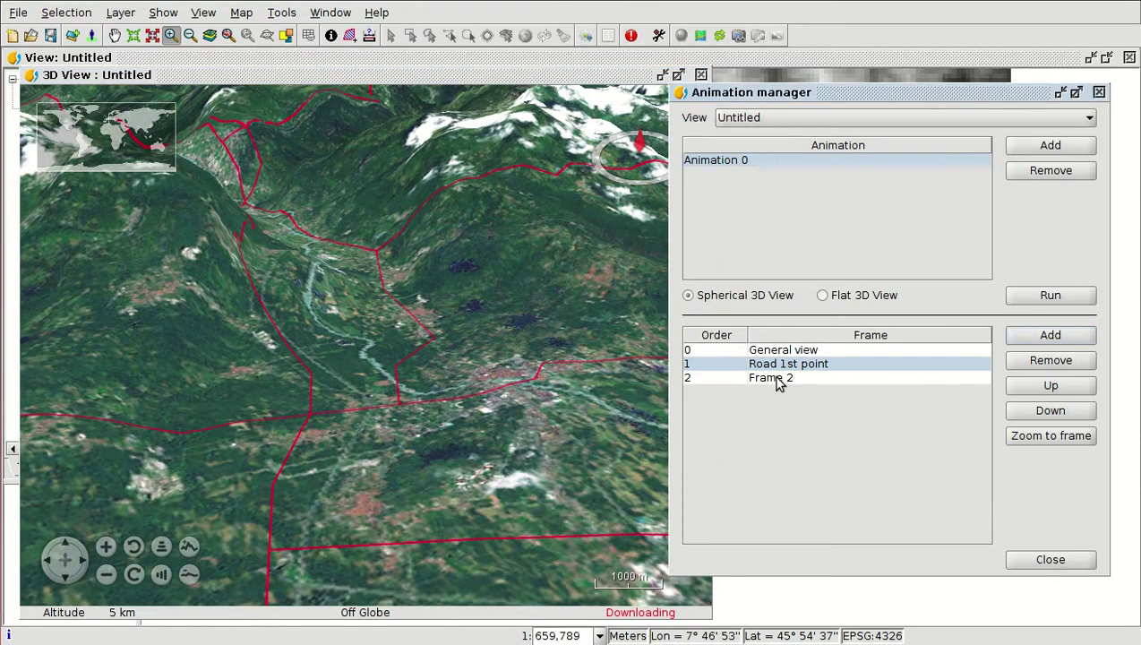
Follow the road up into the valley and add two successive viewpoints along it as animation frames.
drag(473, 331, 284, 211)
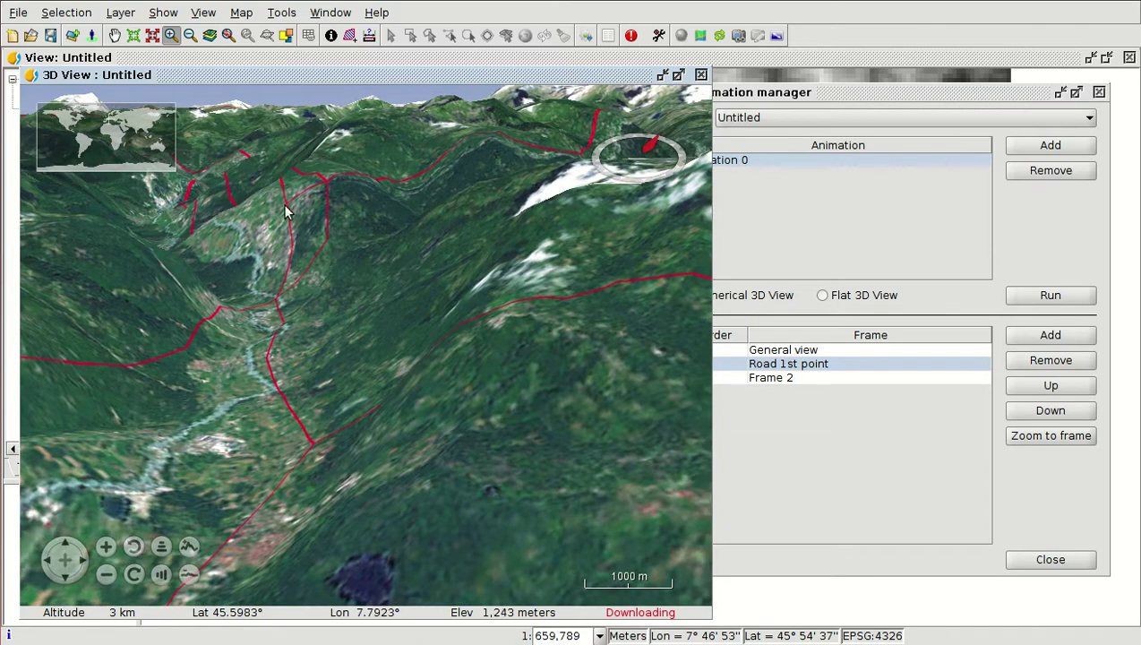
click(1043, 336)
drag(336, 251, 552, 215)
click(1050, 335)
Continue westward along the road to the town in the valley, adding two more animation frames on the way.
click(375, 306)
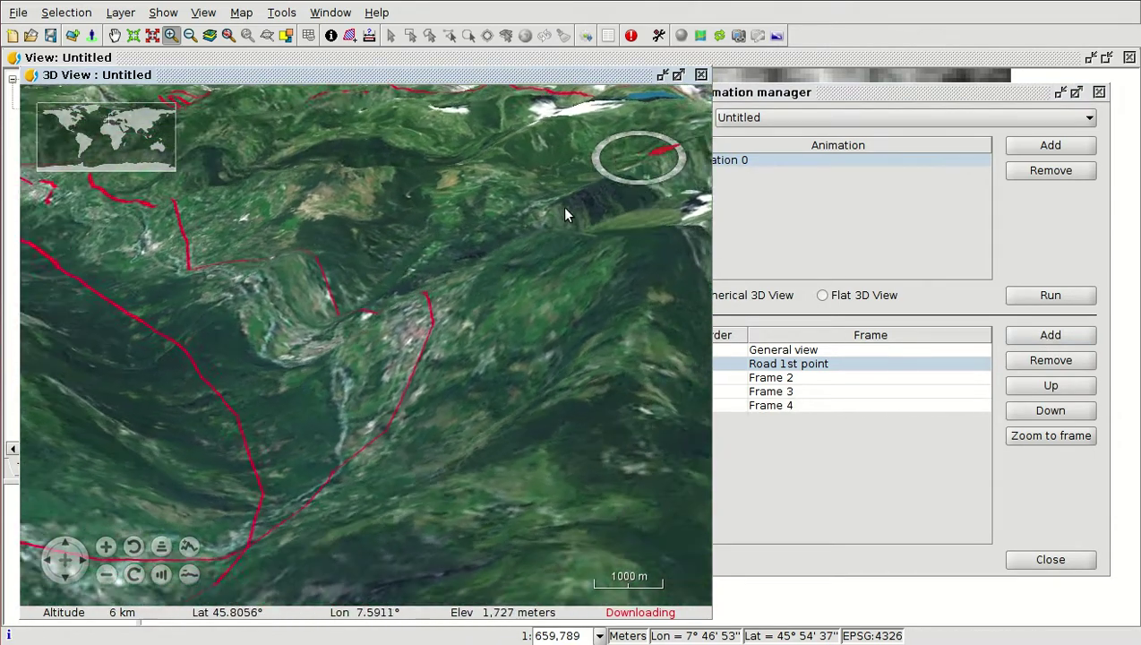
click(1028, 335)
drag(472, 352, 385, 326)
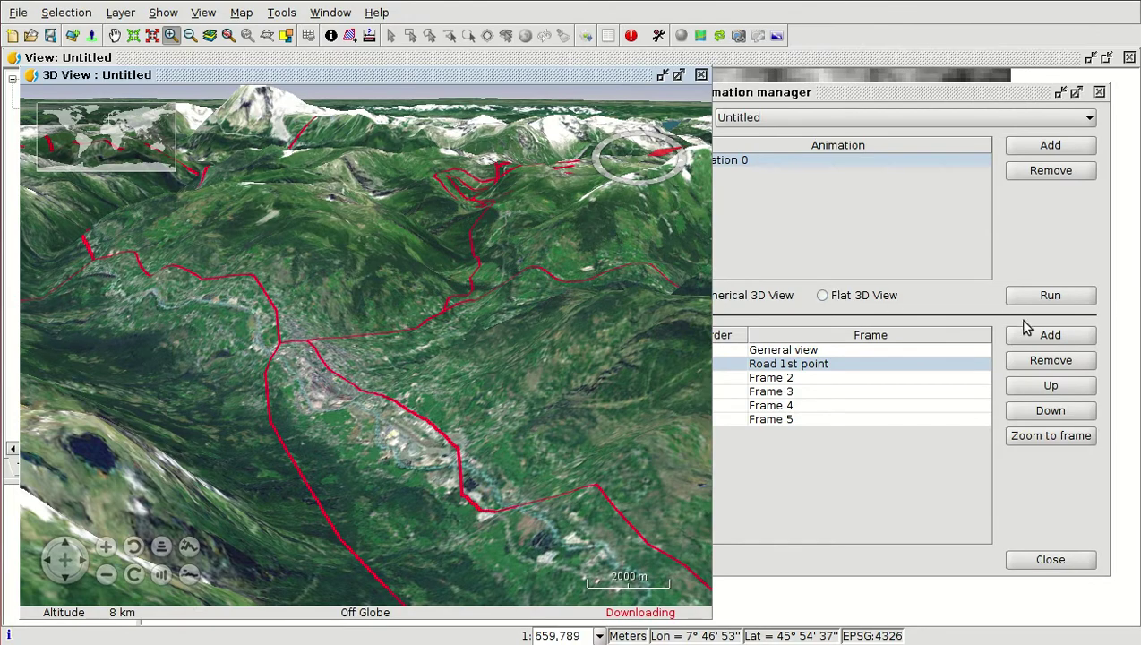
click(1028, 335)
Pull the viewpoint back to show the upper valley road leading to the snowy peaks and add it as a frame.
scroll(343, 259, down, 3)
click(415, 304)
drag(415, 304, 474, 368)
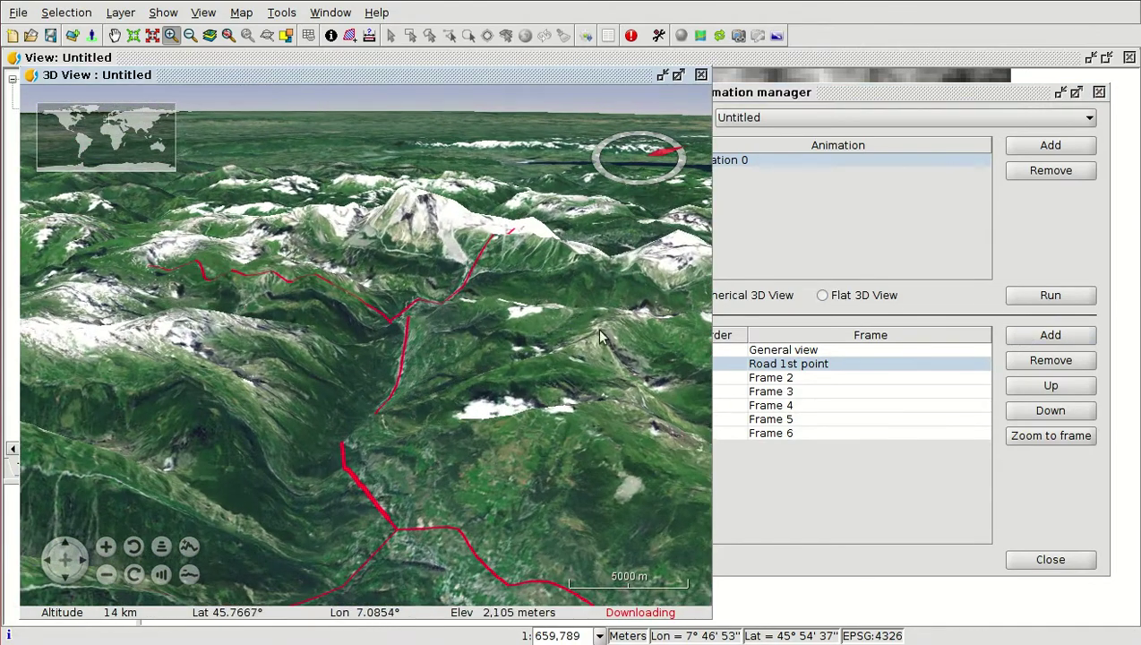
click(1052, 339)
Move closer to the road's end below the snowy mountains, tilt the view, and add it as a frame.
drag(474, 331, 503, 324)
drag(580, 401, 437, 385)
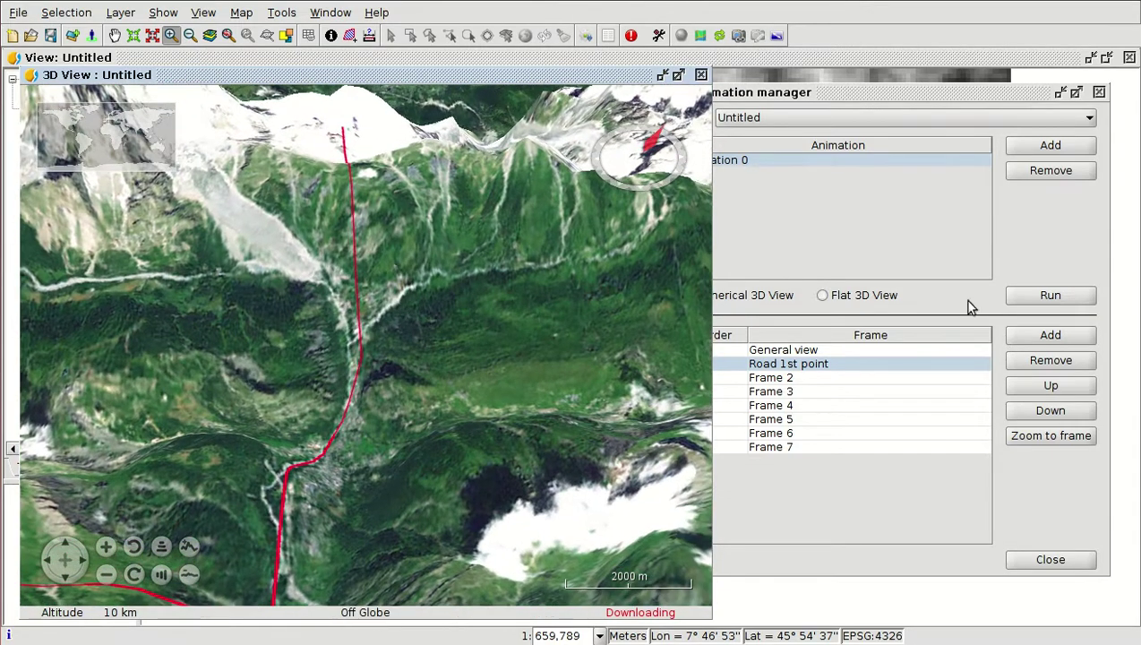
right_drag(488, 313, 495, 387)
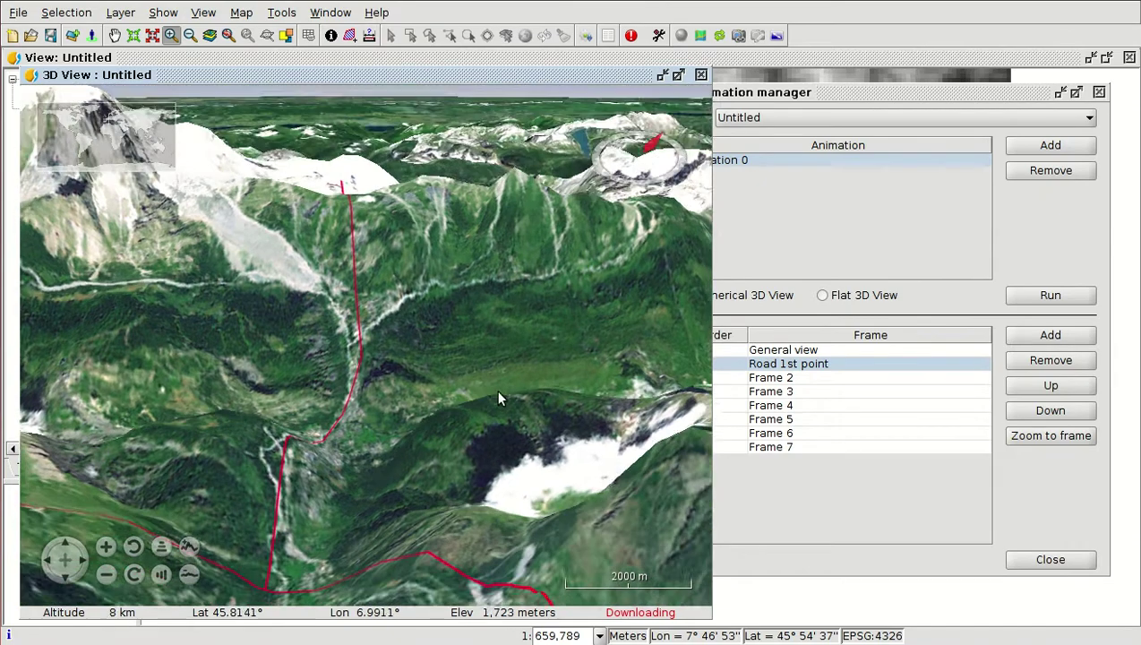
click(1013, 337)
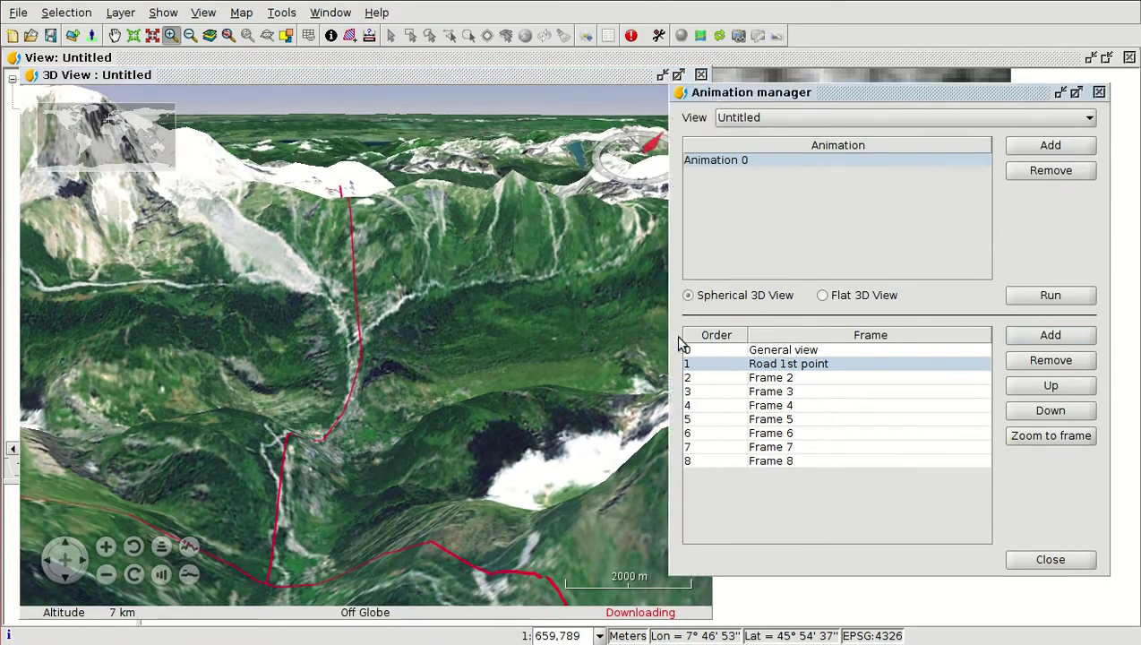
Pull the viewpoint back to an overview of the road and the snowy mountain range and add it as an animation frame.
scroll(464, 328, down, 5)
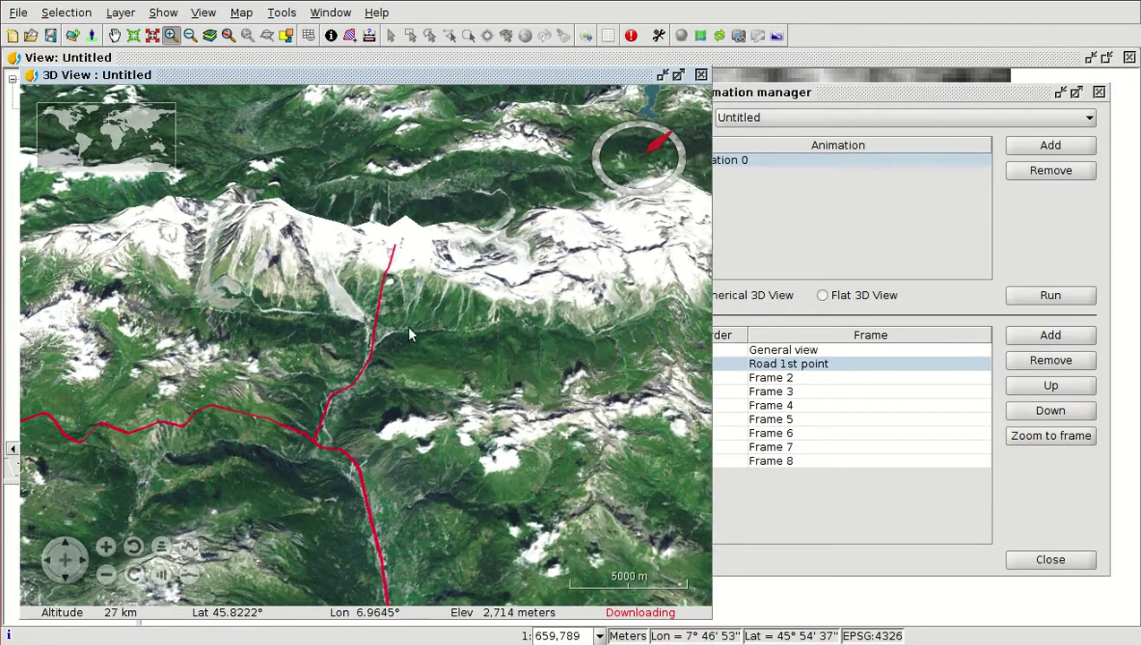
drag(406, 325, 459, 340)
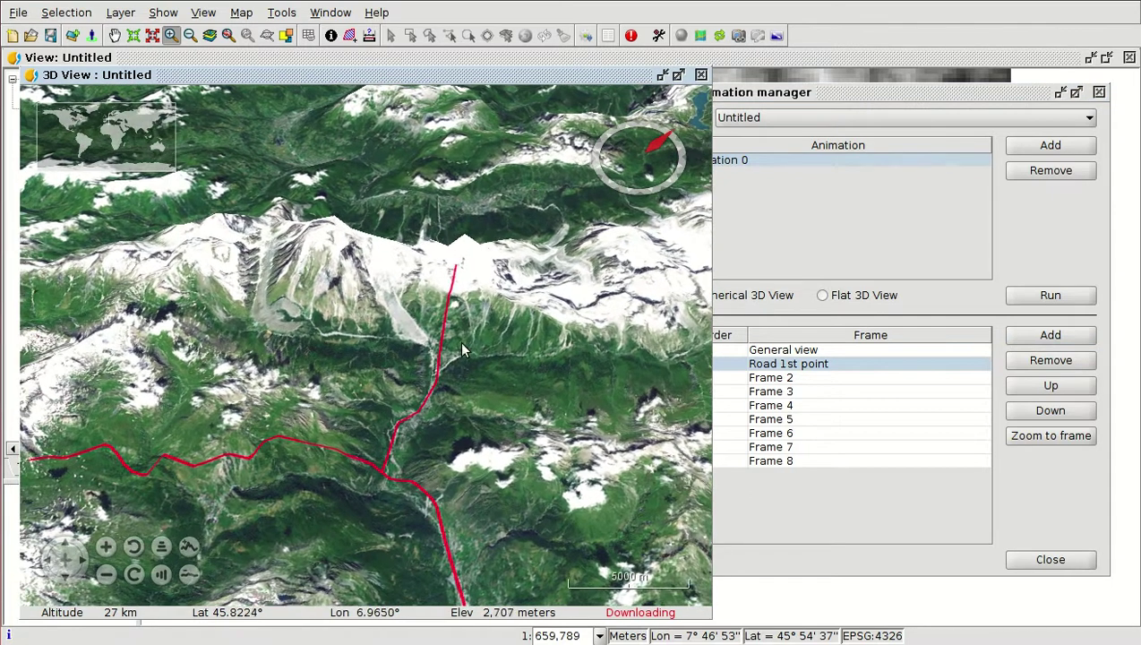
click(1049, 335)
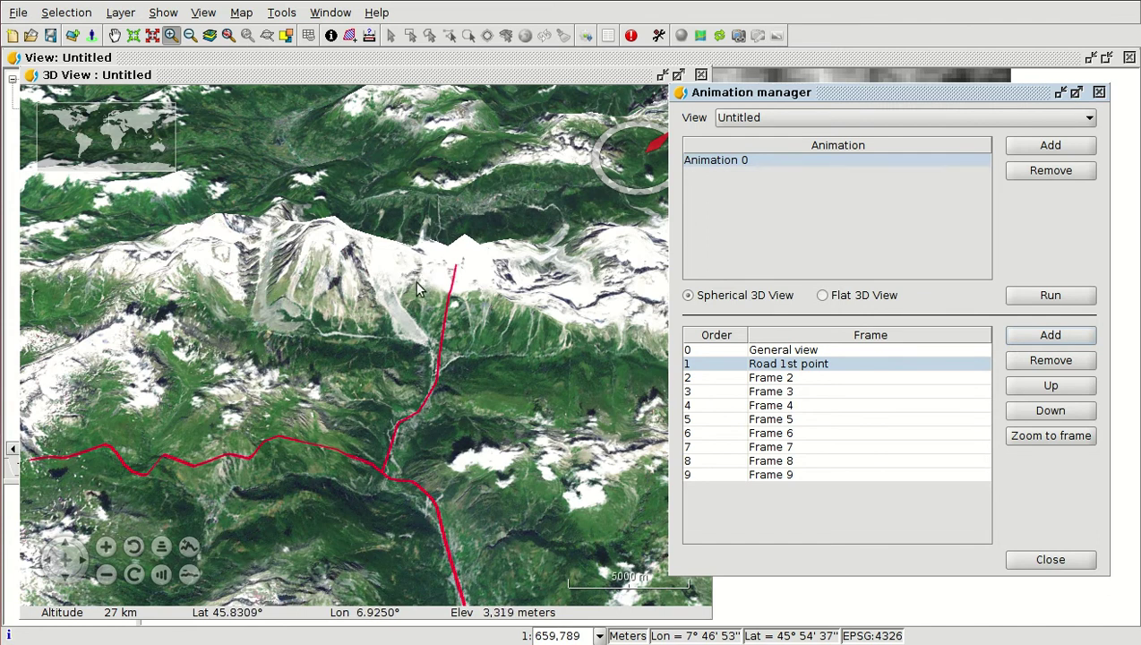
Run Animation 0 in the spherical 3D view, then close the animation manager.
click(1053, 302)
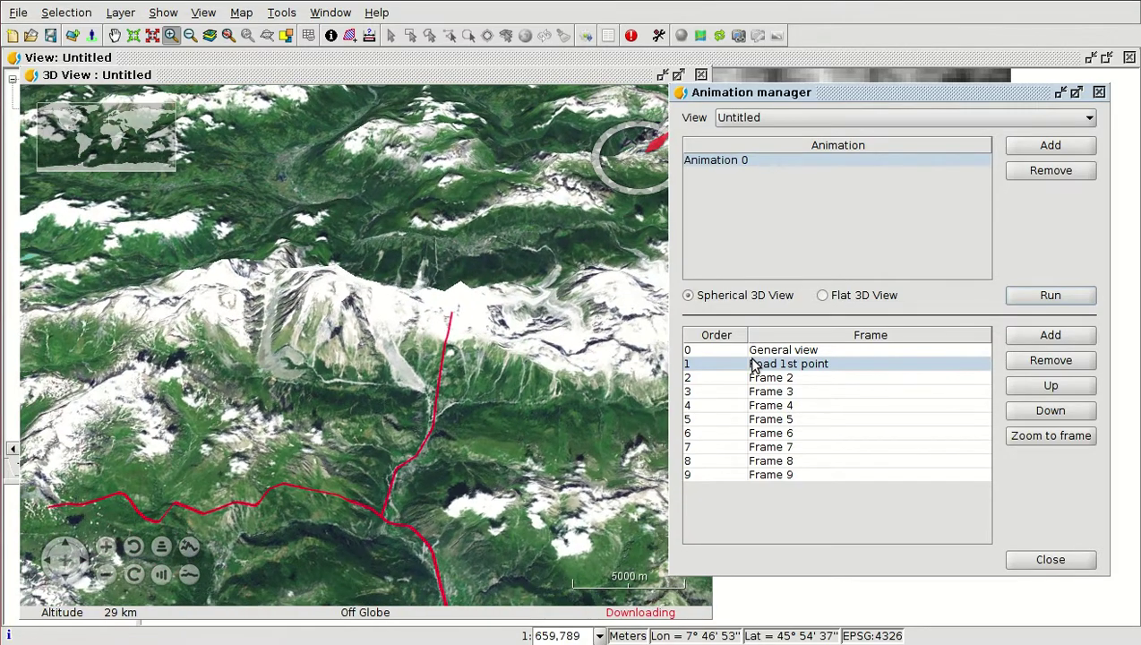
click(1077, 560)
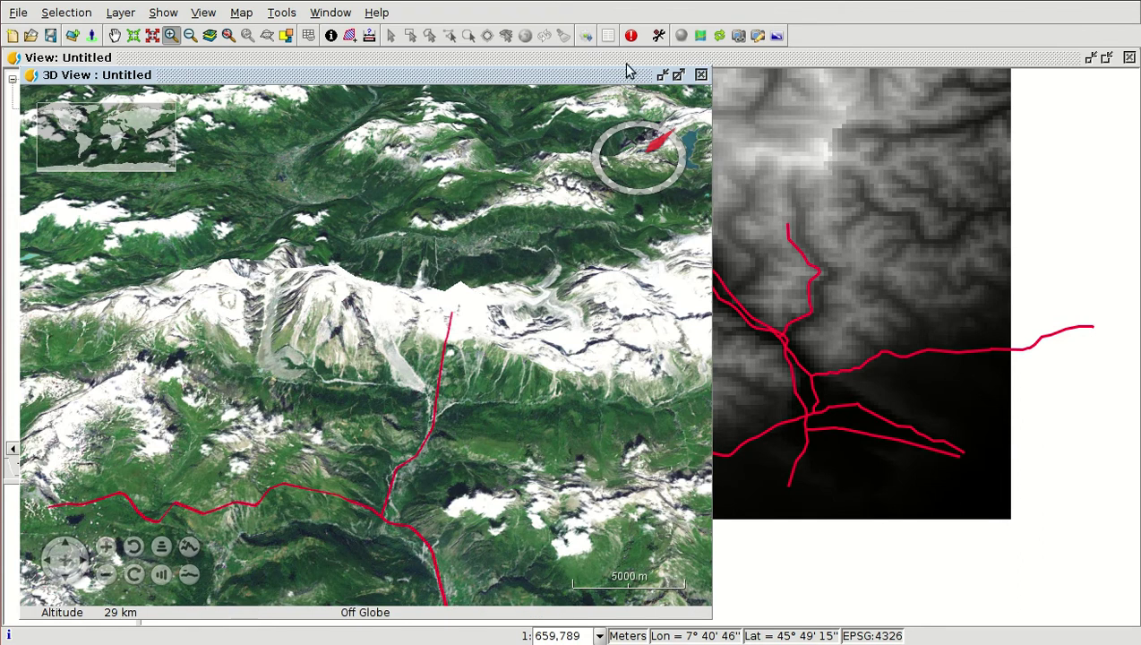
Create a new view document in the project manager.
click(204, 13)
mouse_move(163, 12)
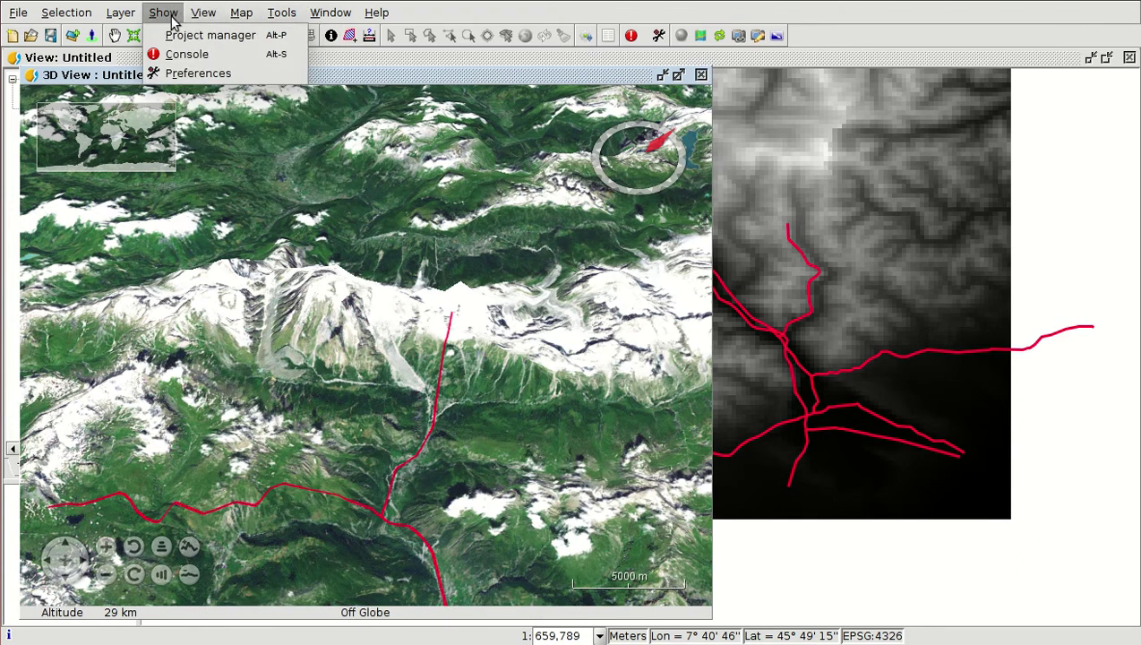
click(185, 34)
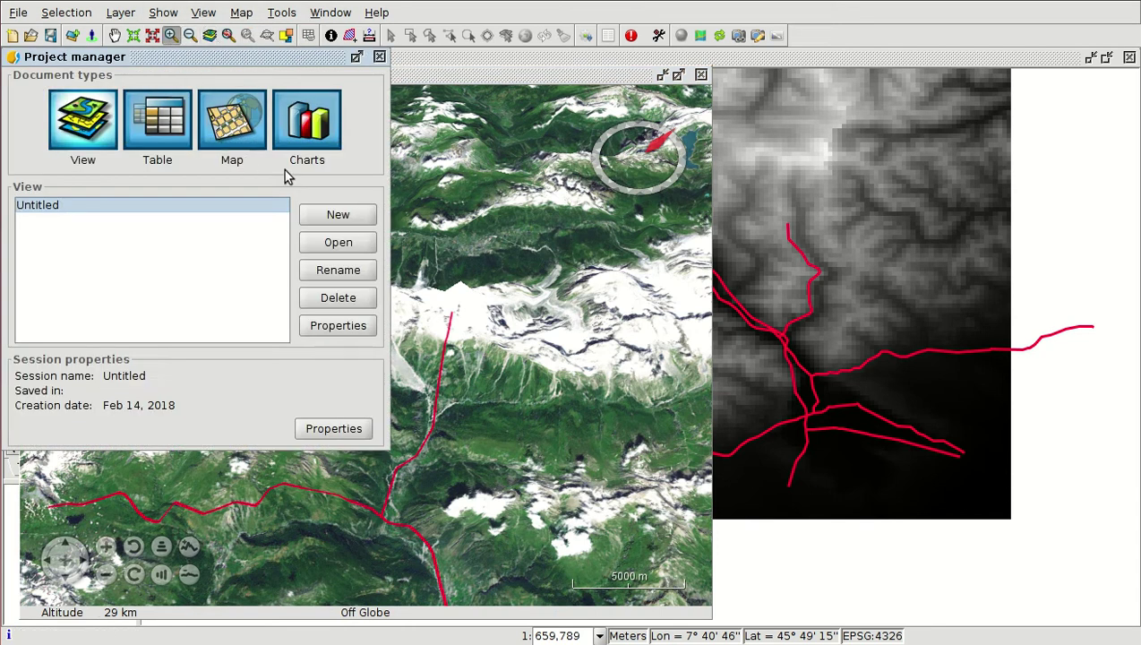
click(333, 217)
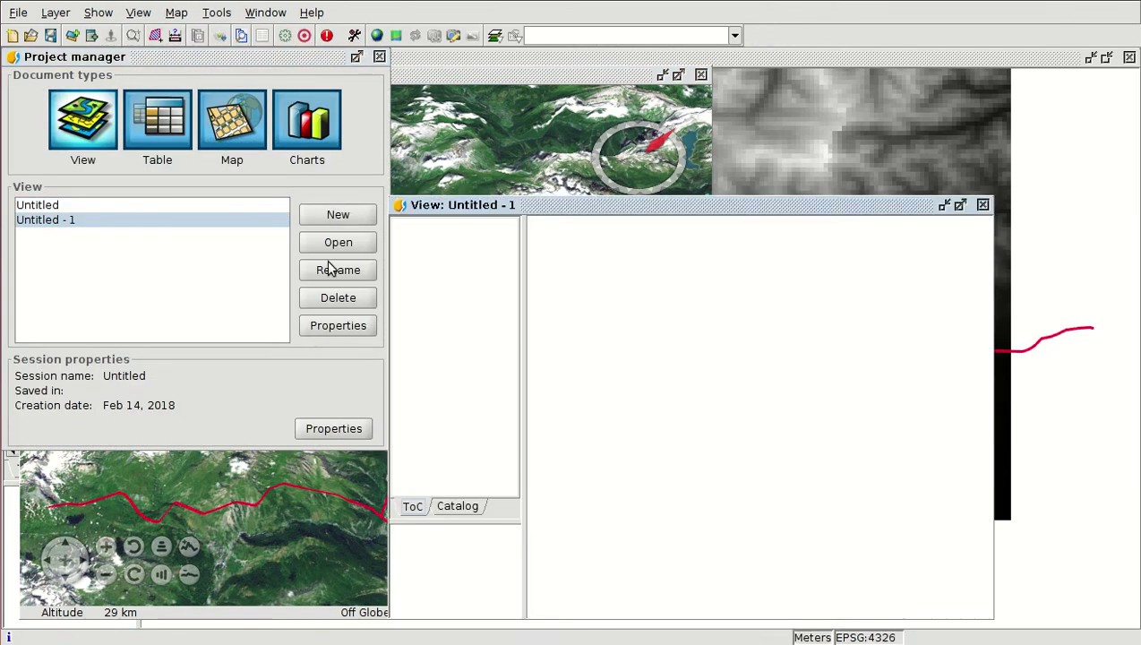
Set the new view's projection to EPSG:4326 (WGS 84) and maximise its window.
click(337, 328)
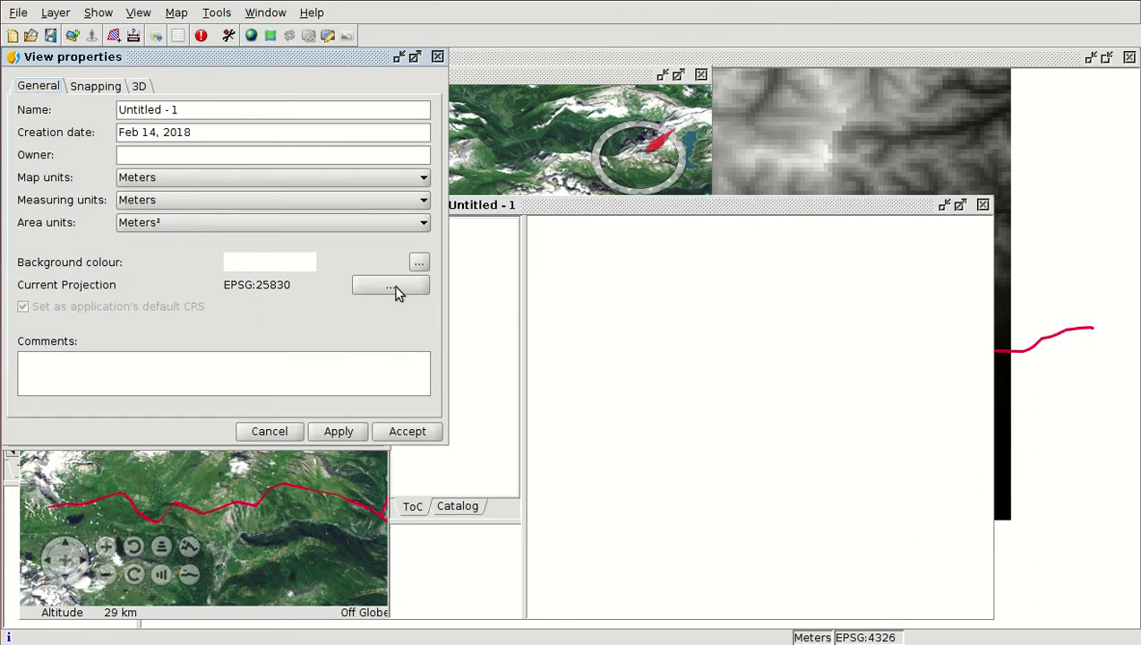
click(395, 289)
click(435, 315)
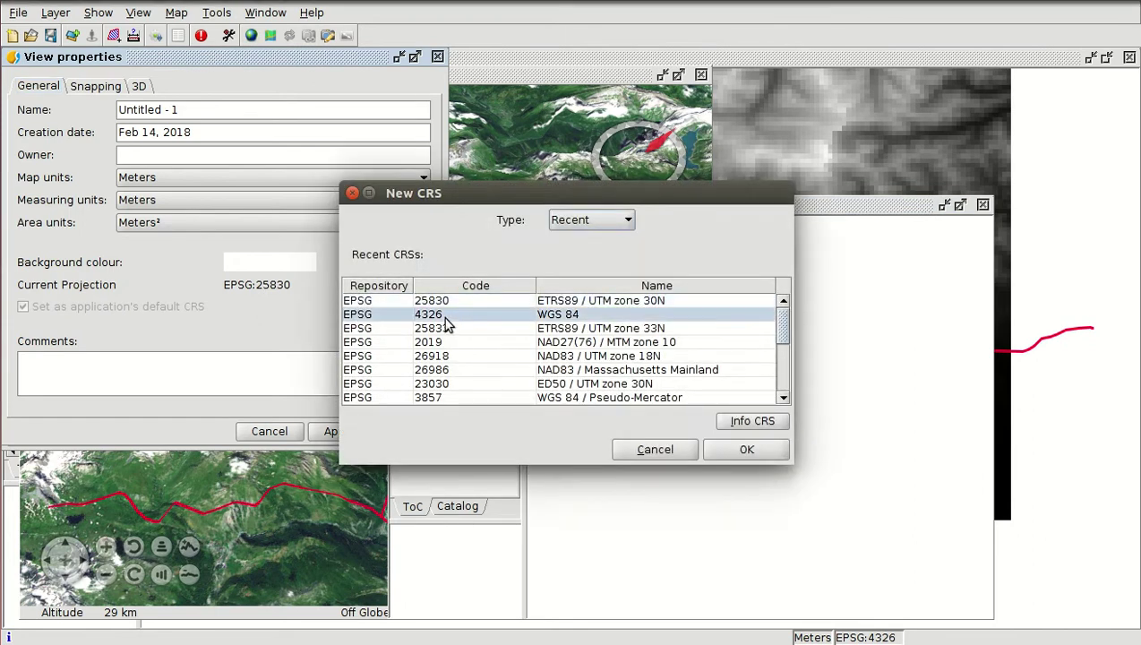
click(748, 450)
click(428, 432)
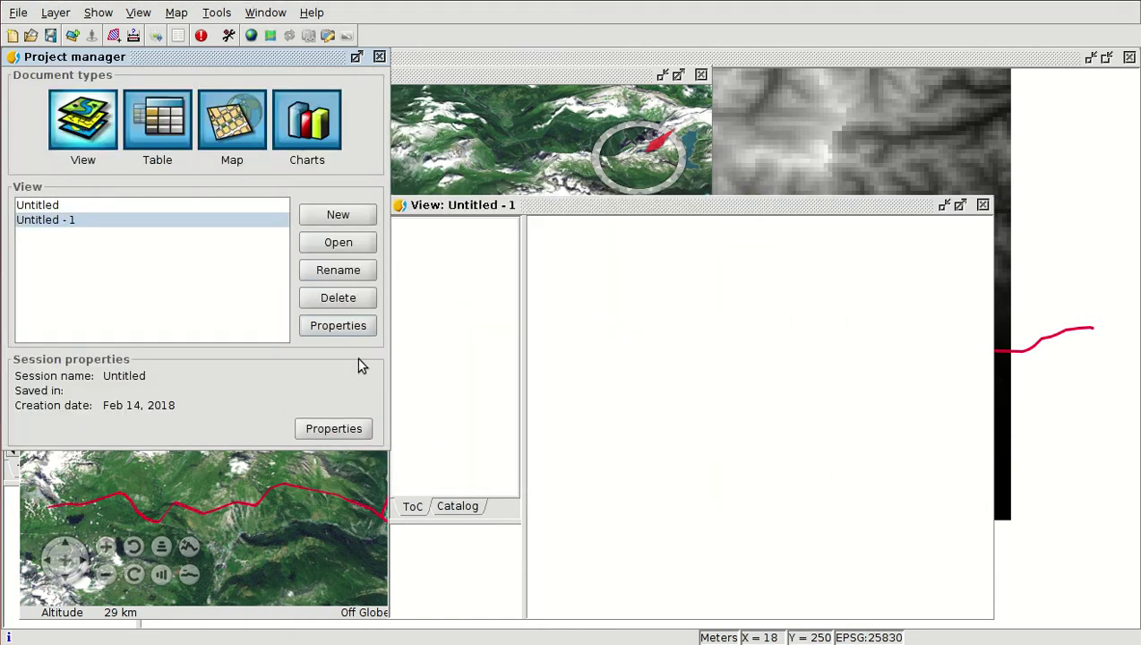
double_click(524, 206)
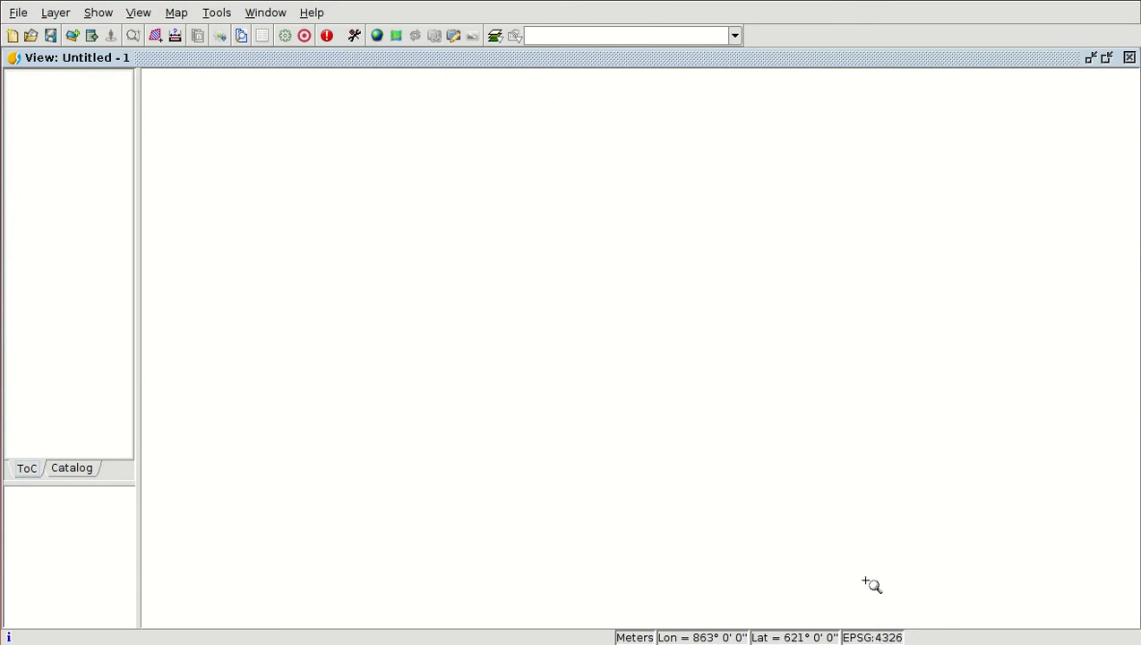
Add the NY_buildings_4326.shp file from the Module_15 folder as a layer in the new view.
click(72, 35)
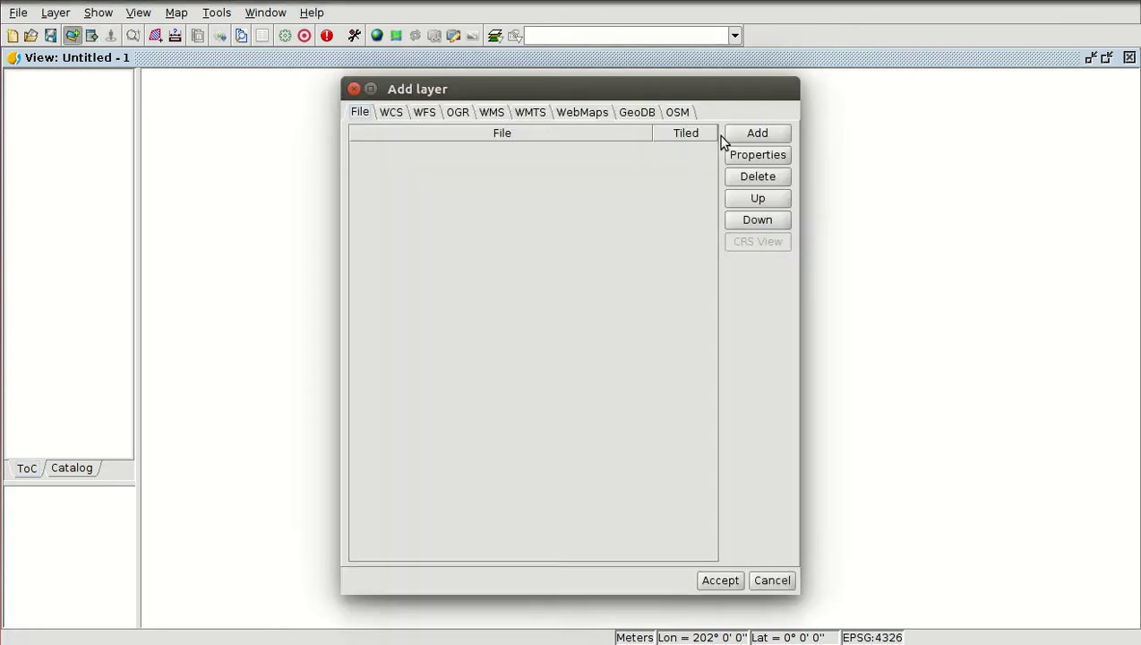
click(757, 134)
click(437, 292)
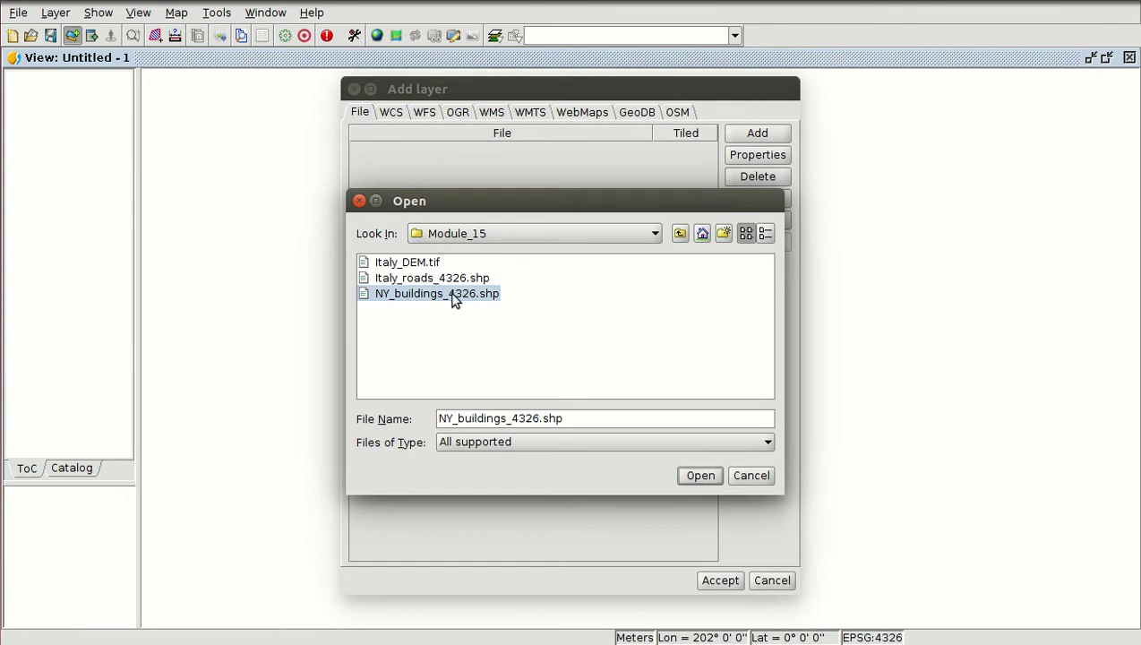
click(698, 476)
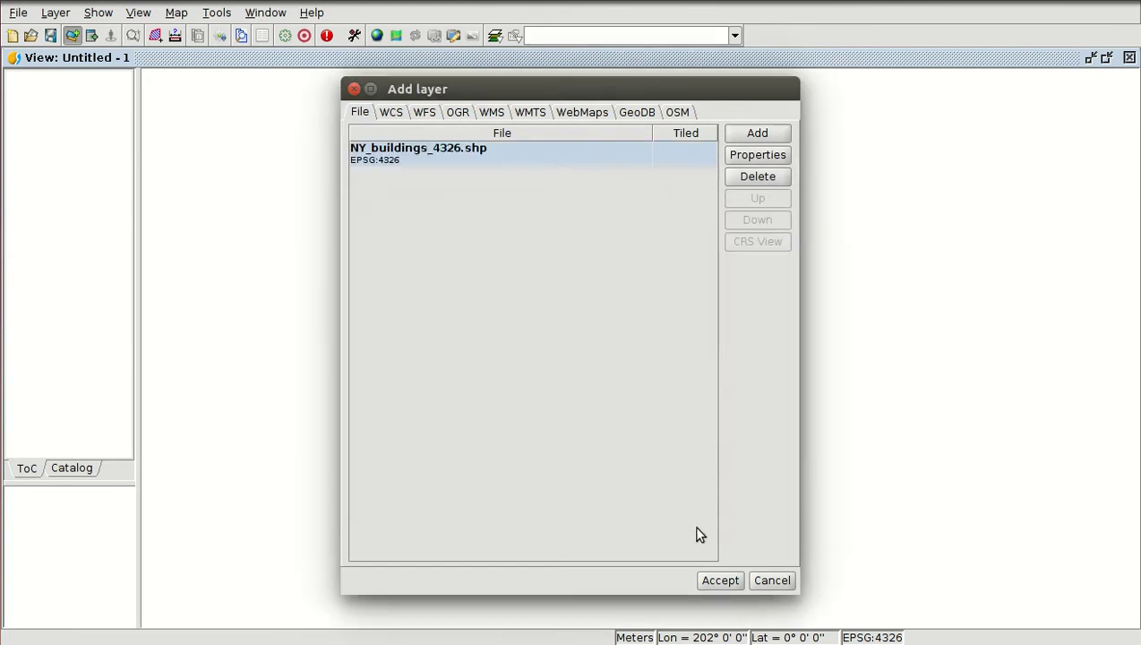
click(721, 581)
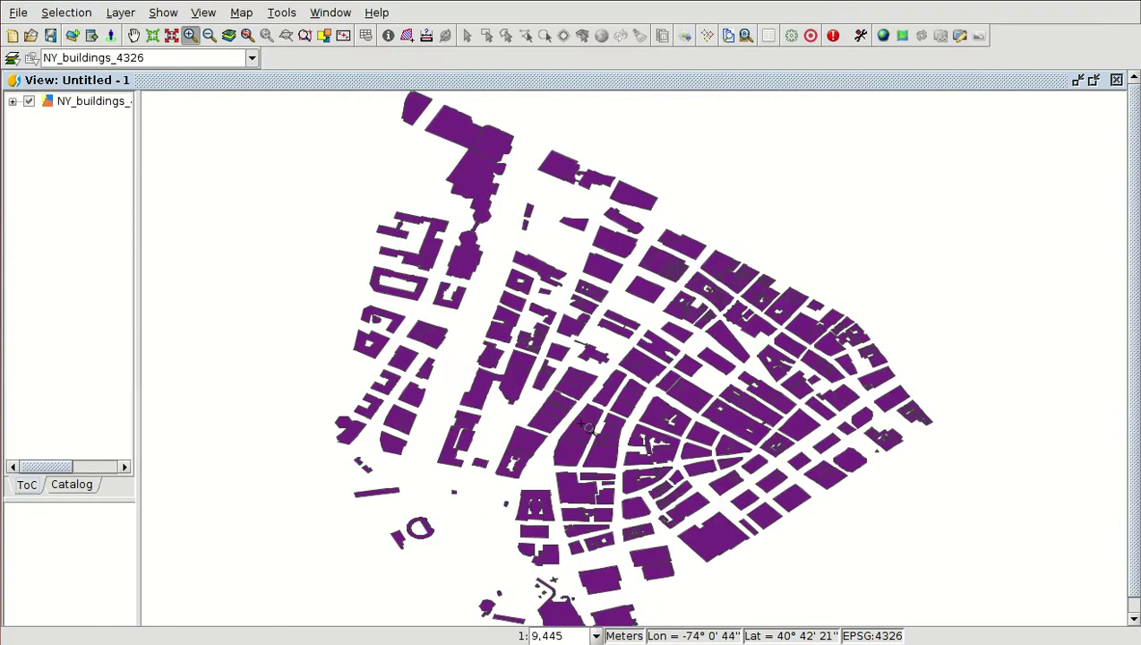
Examine the attribute table of the NY_buildings_4326 layer for a field holding the building heights.
click(94, 101)
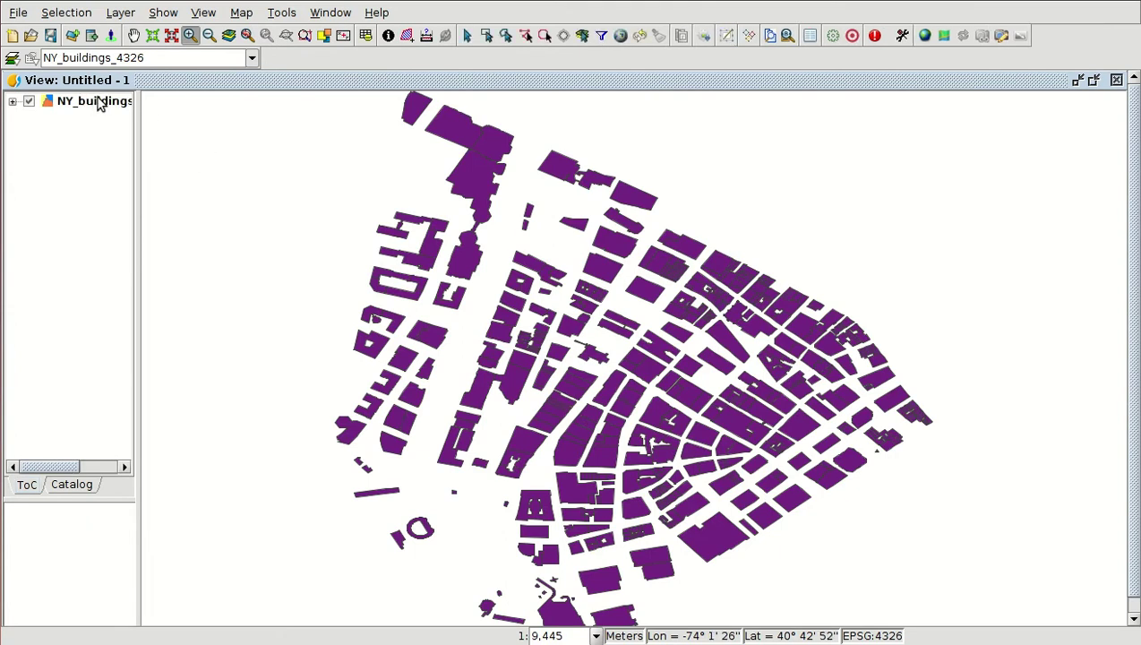
click(365, 35)
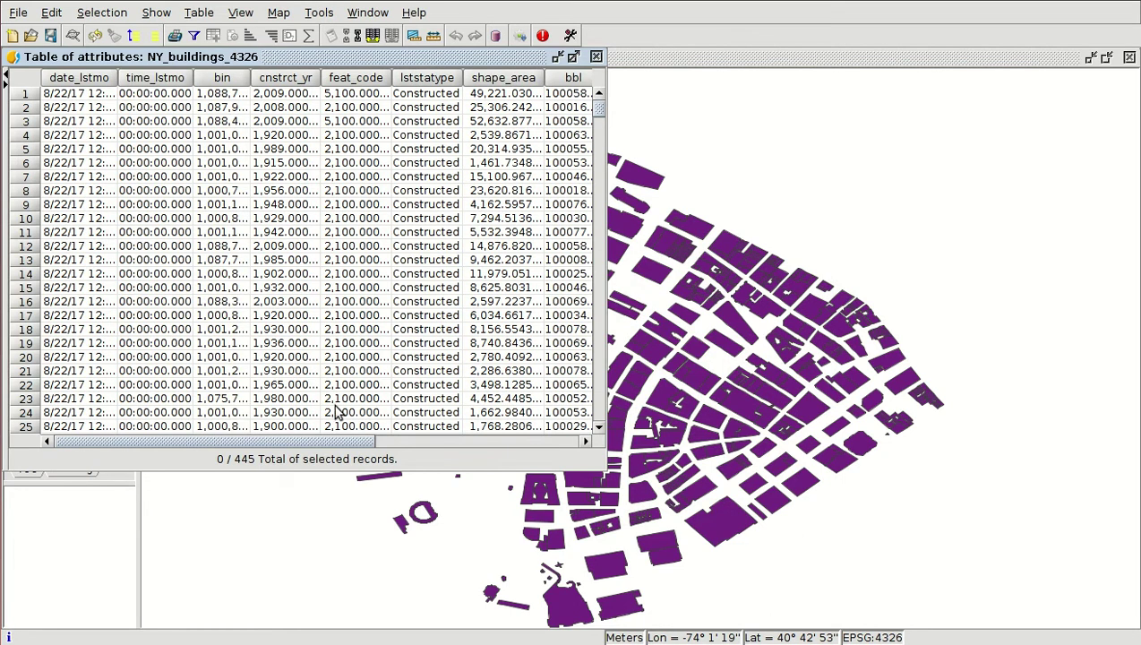
drag(326, 441, 502, 450)
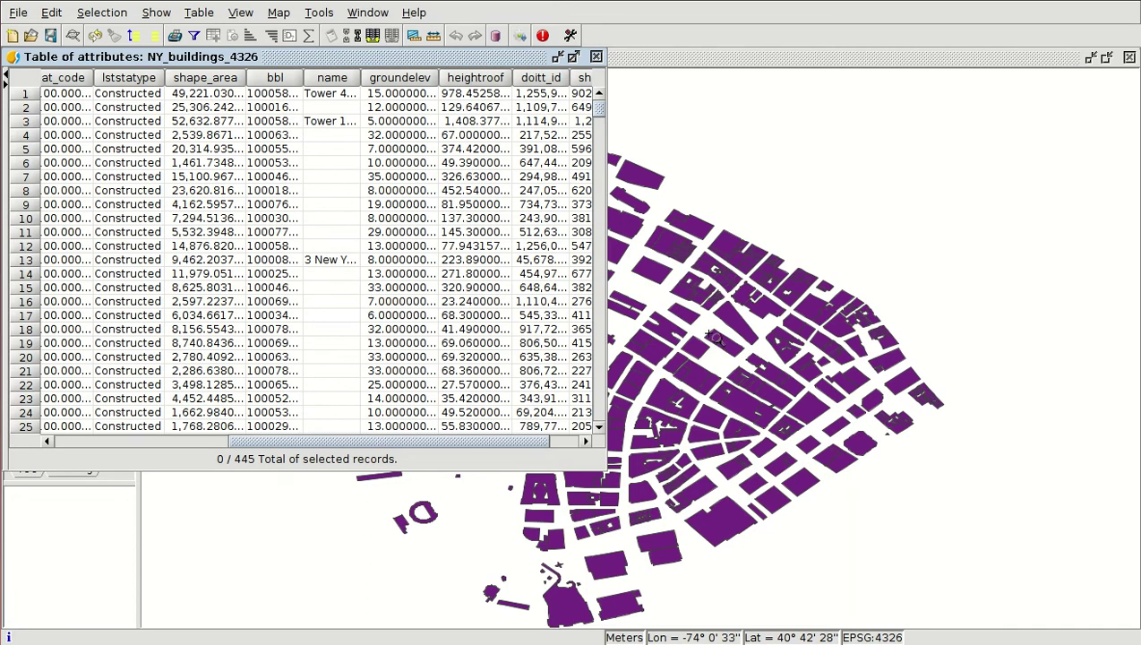
click(709, 60)
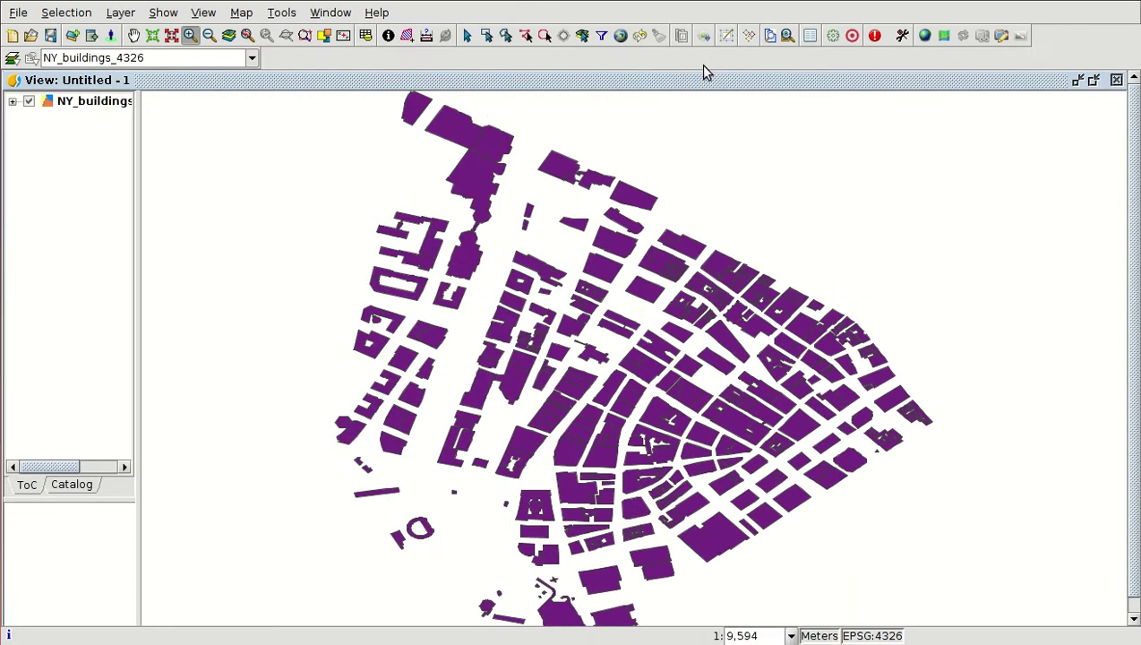
Set the 3D loading mode of the NY_buildings_4326 layer to Extruded vector in its layer properties.
right_click(97, 104)
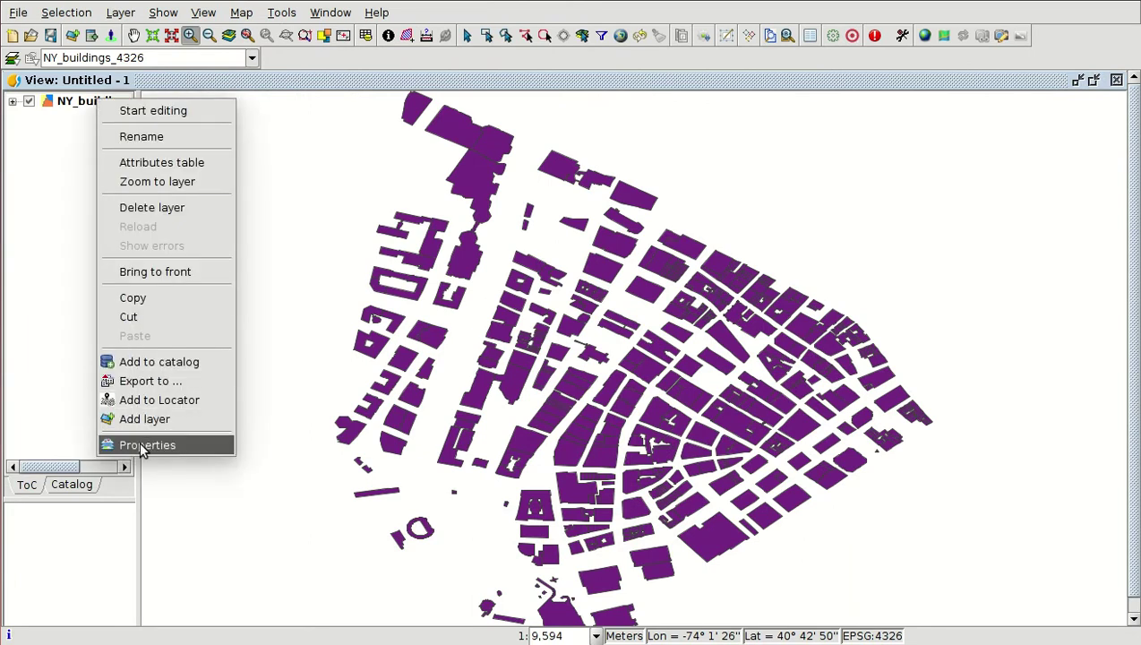
click(74, 104)
double_click(86, 103)
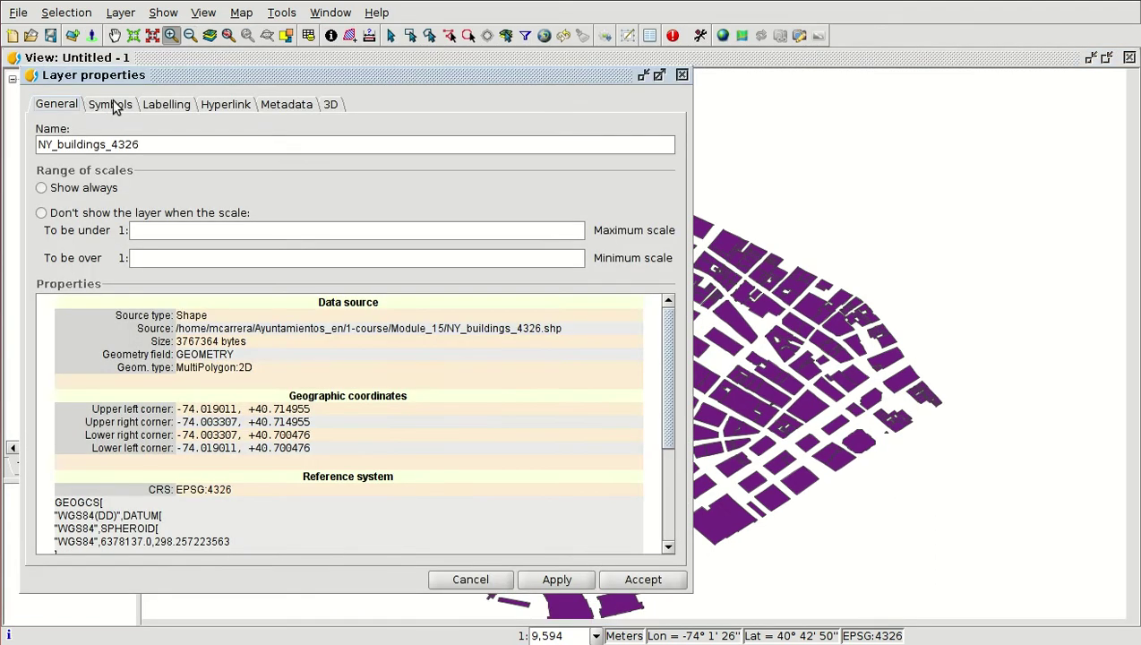
click(331, 105)
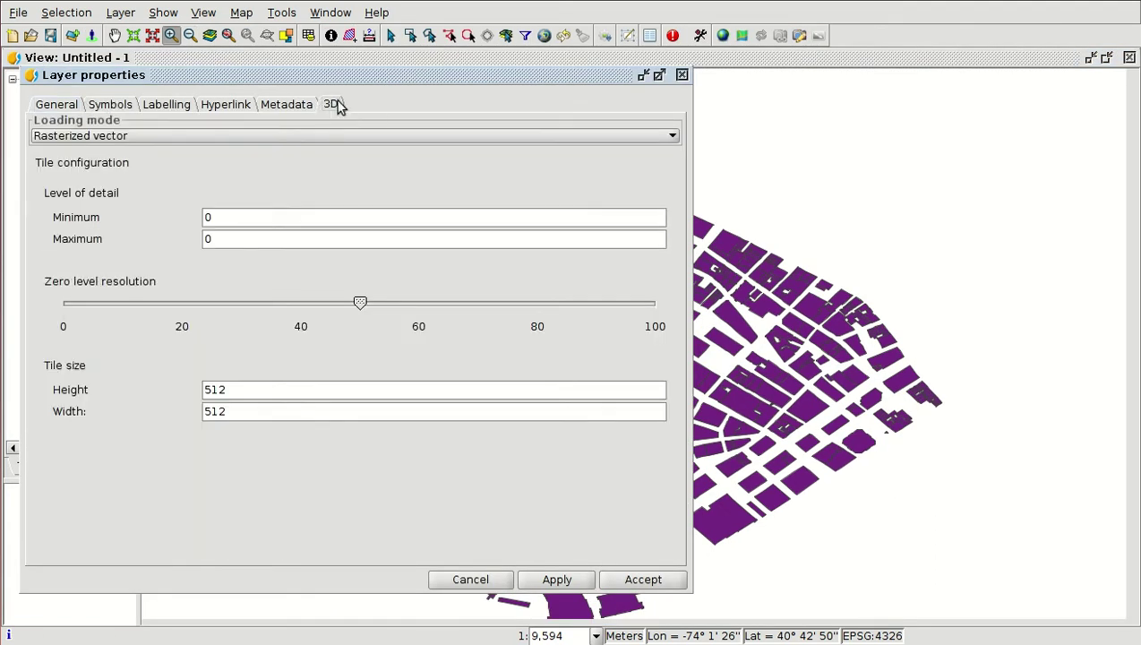
click(323, 136)
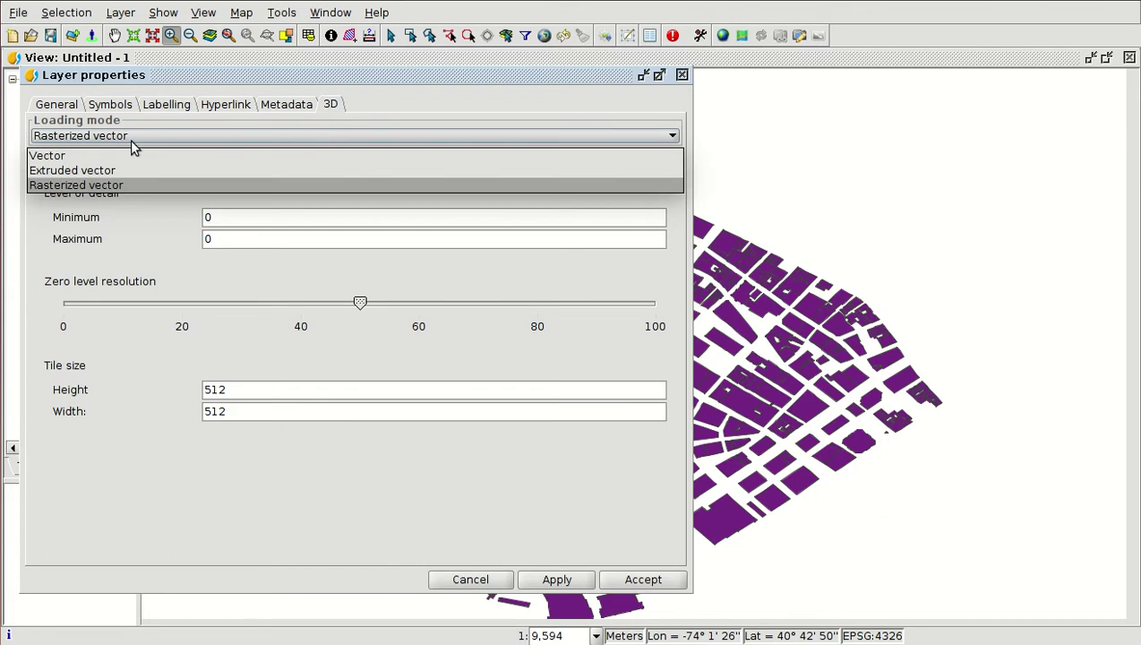
click(86, 172)
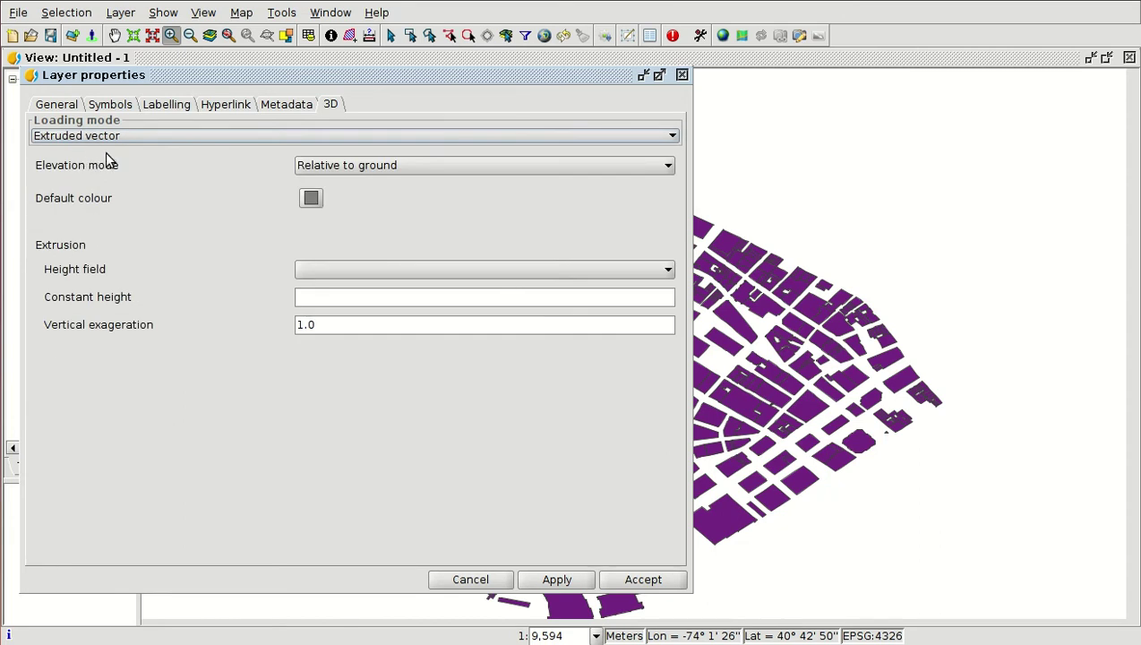
Use heightroof as the extrusion height field with a vertical exaggeration of 1.0, and apply the layer's 3D properties.
click(348, 270)
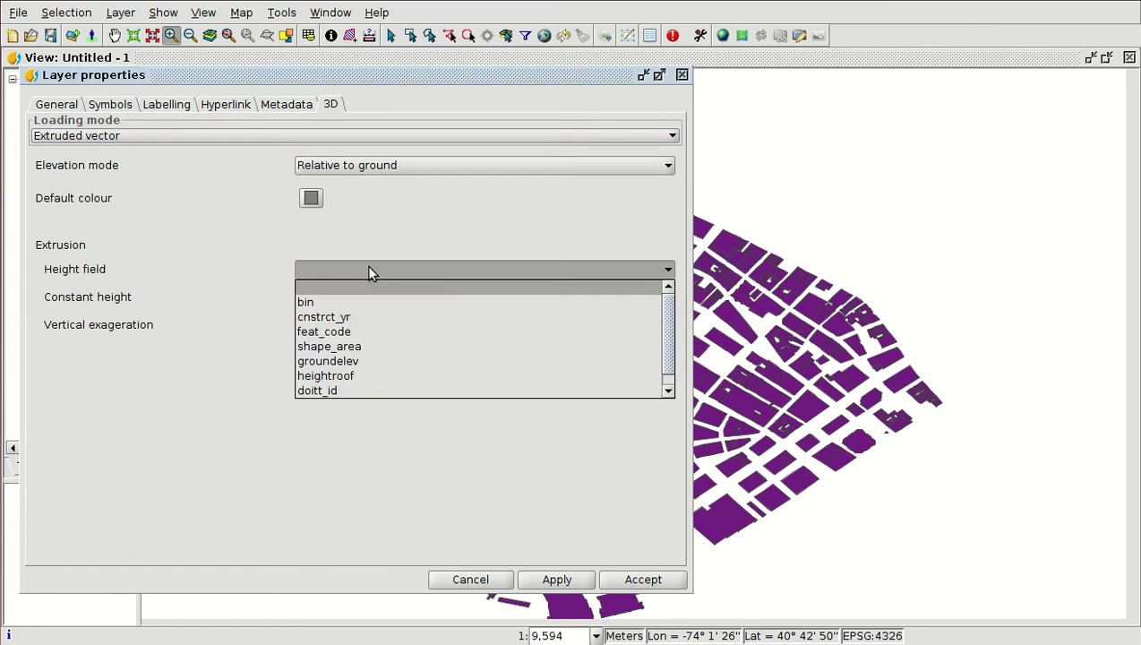
click(349, 372)
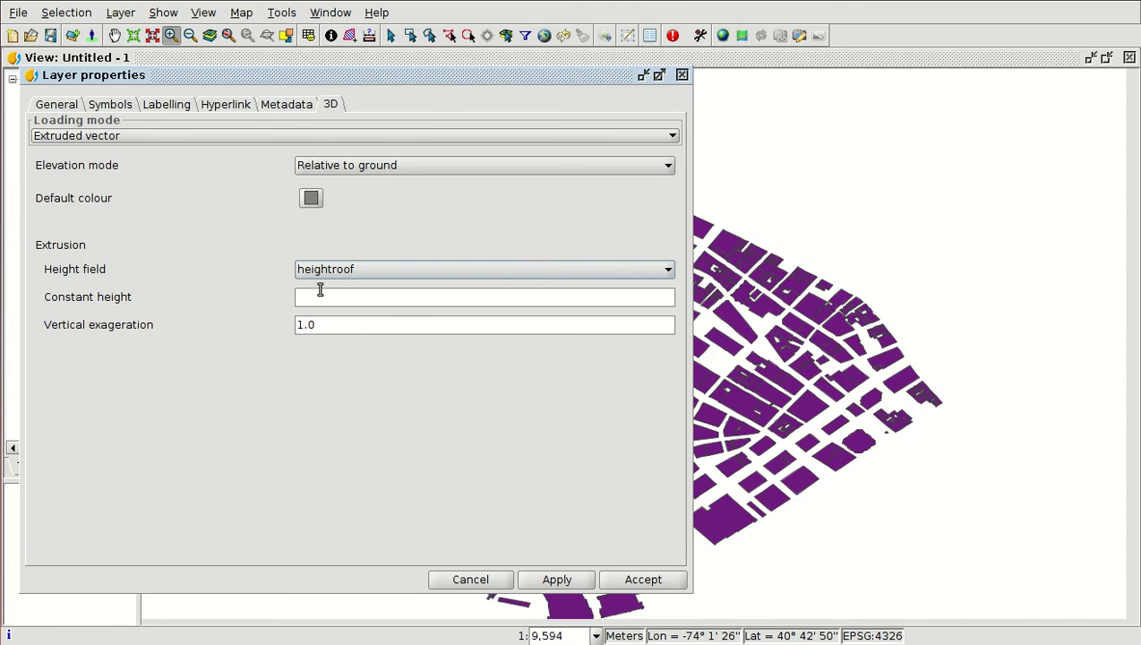
drag(303, 324, 339, 322)
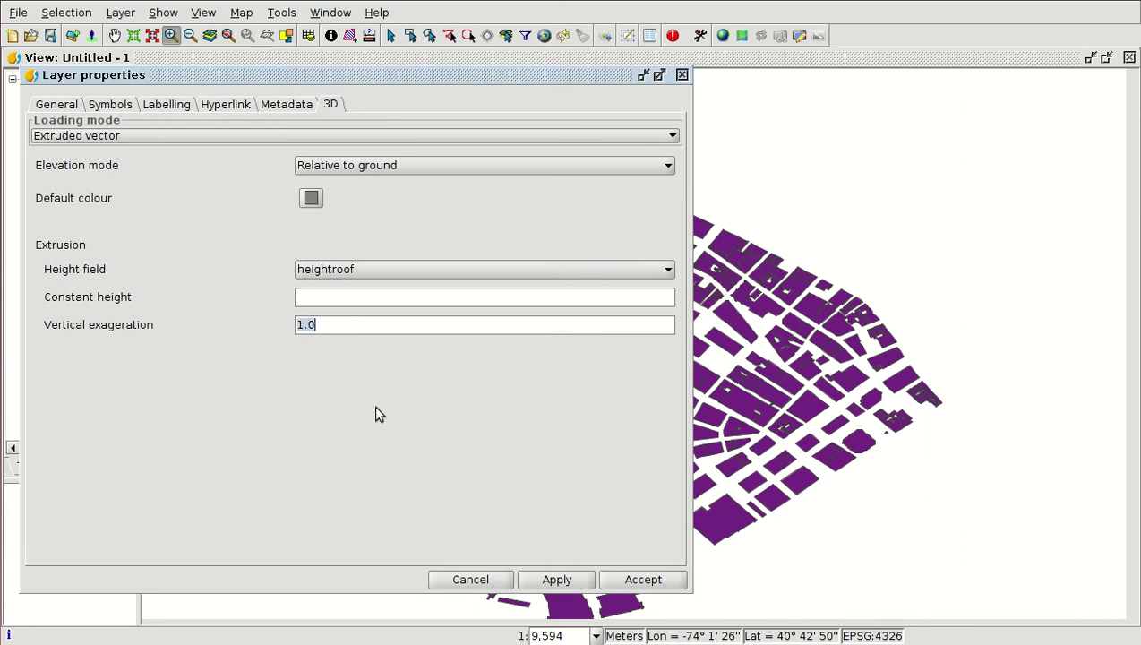
click(552, 578)
click(638, 579)
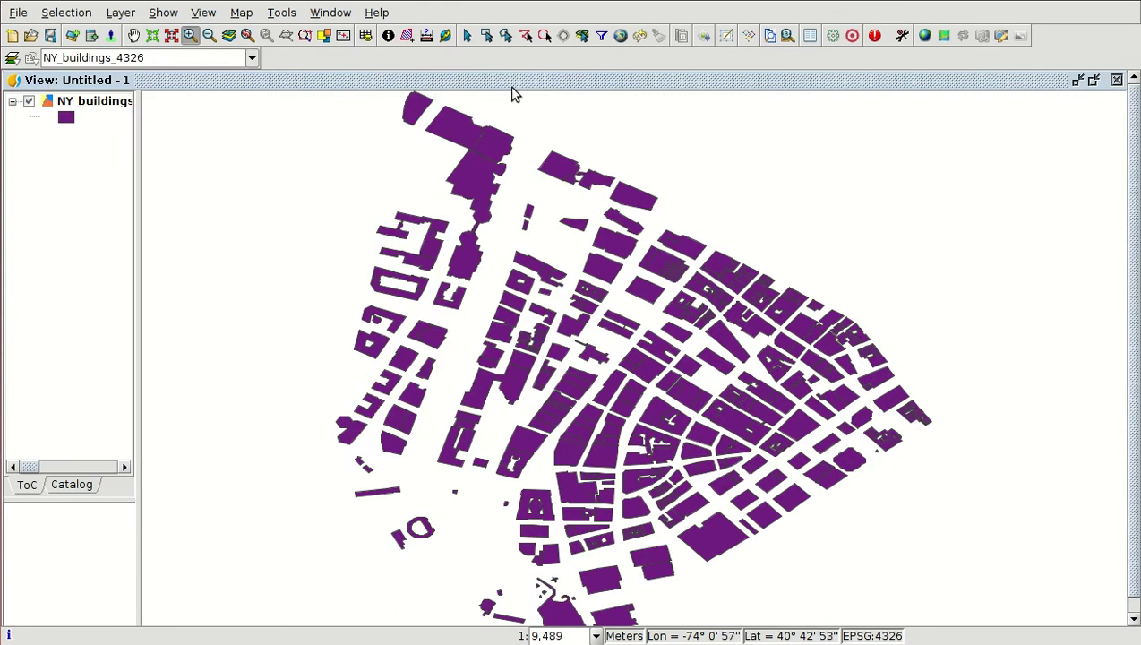
Open the buildings in a flat 3D view, match its viewpoint to the map extent, and turn it to look obliquely from the west.
click(944, 37)
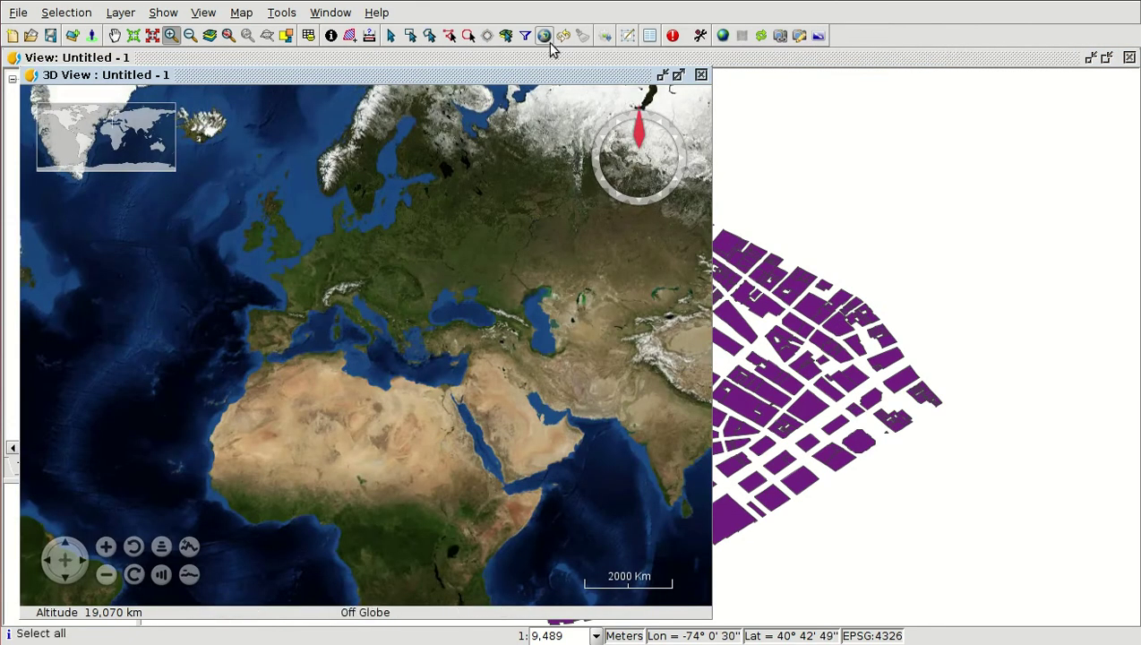
click(784, 40)
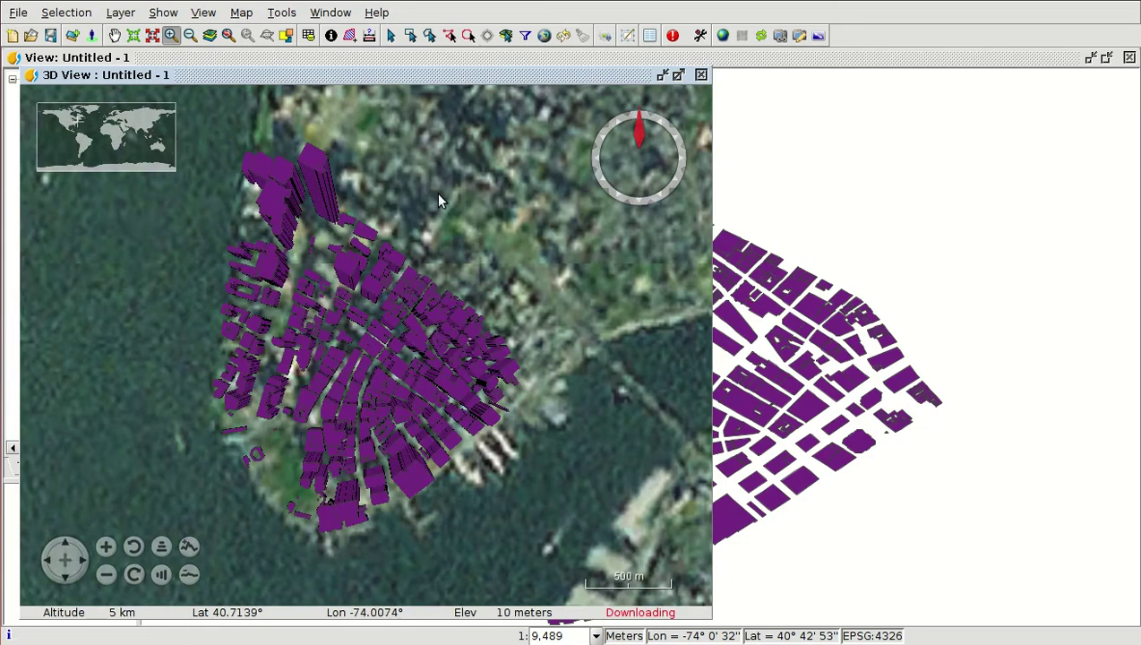
right_drag(438, 199, 354, 190)
drag(354, 193, 381, 345)
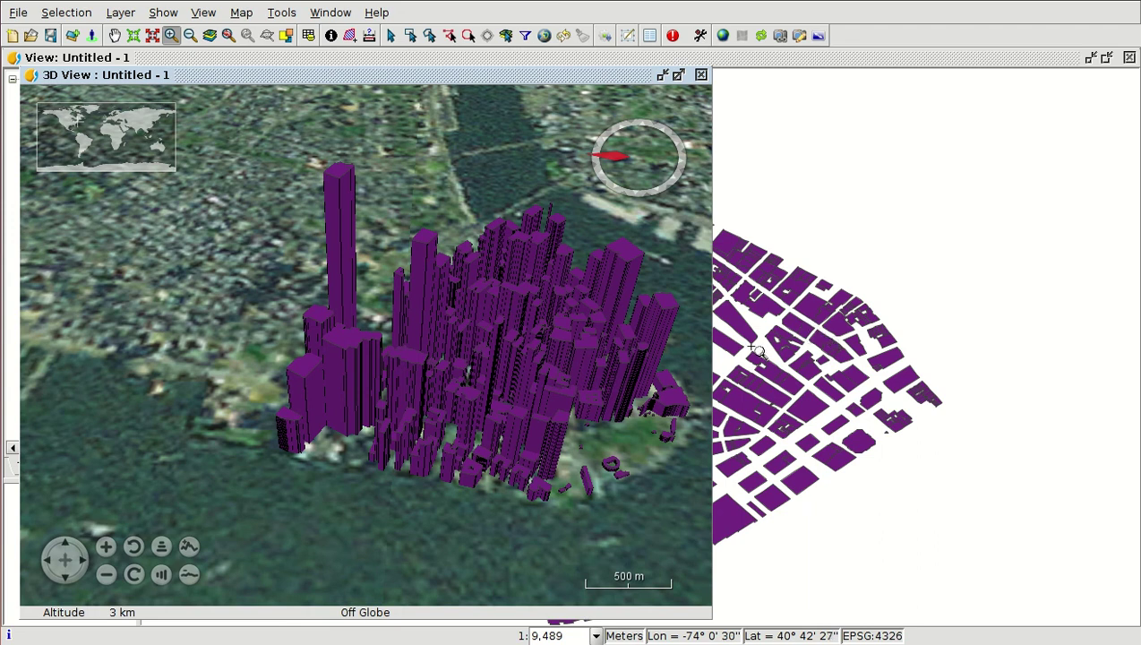
drag(492, 210, 431, 230)
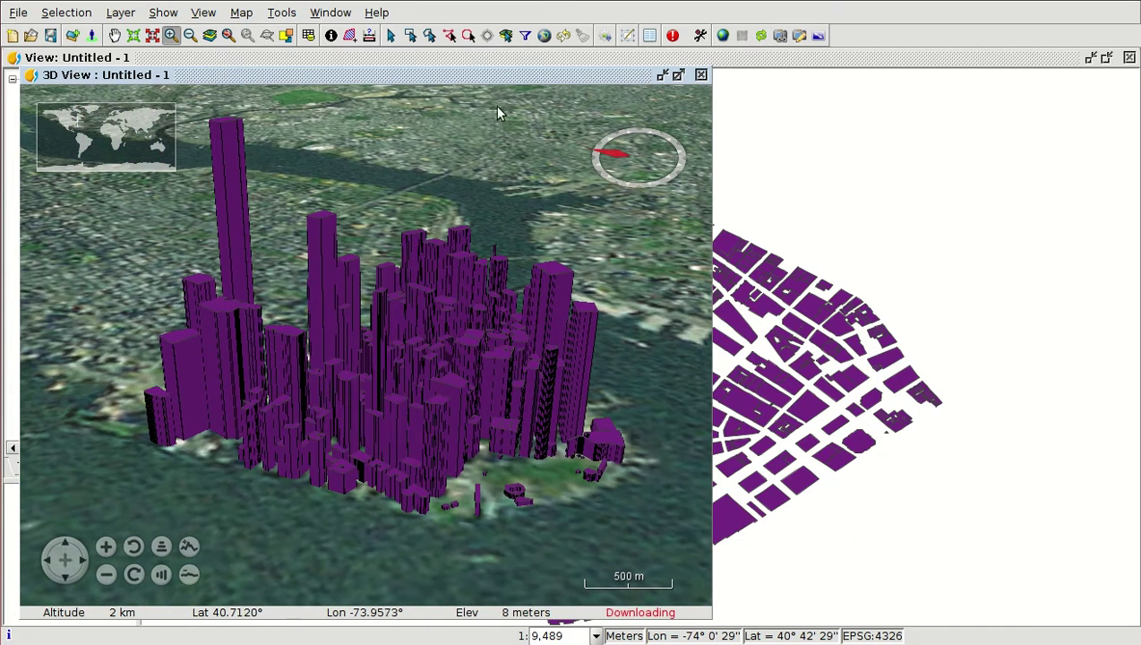